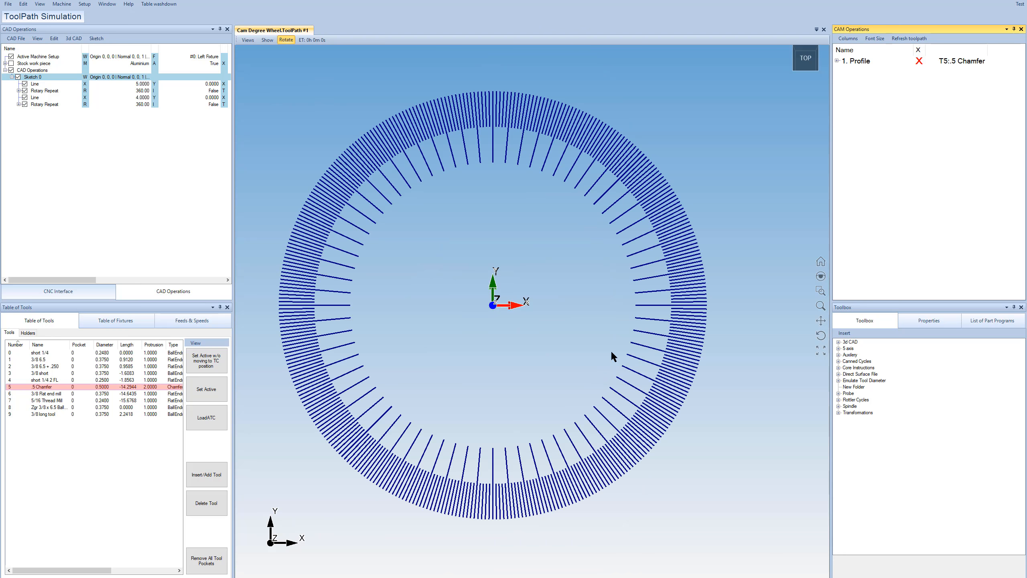
Create a new part program and add a new 2D sketch to its CAD operations
click(36, 78)
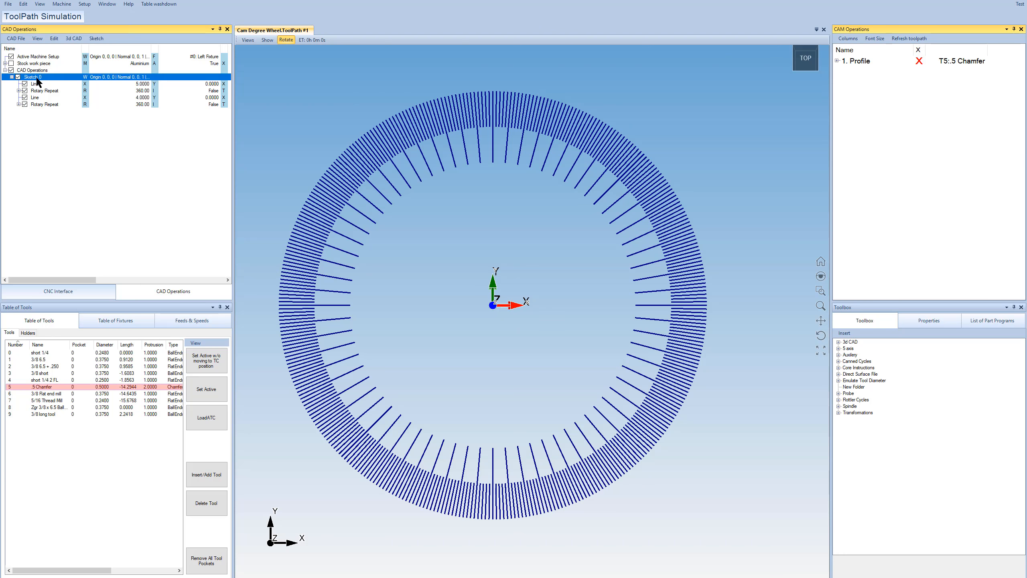
click(8, 4)
click(19, 13)
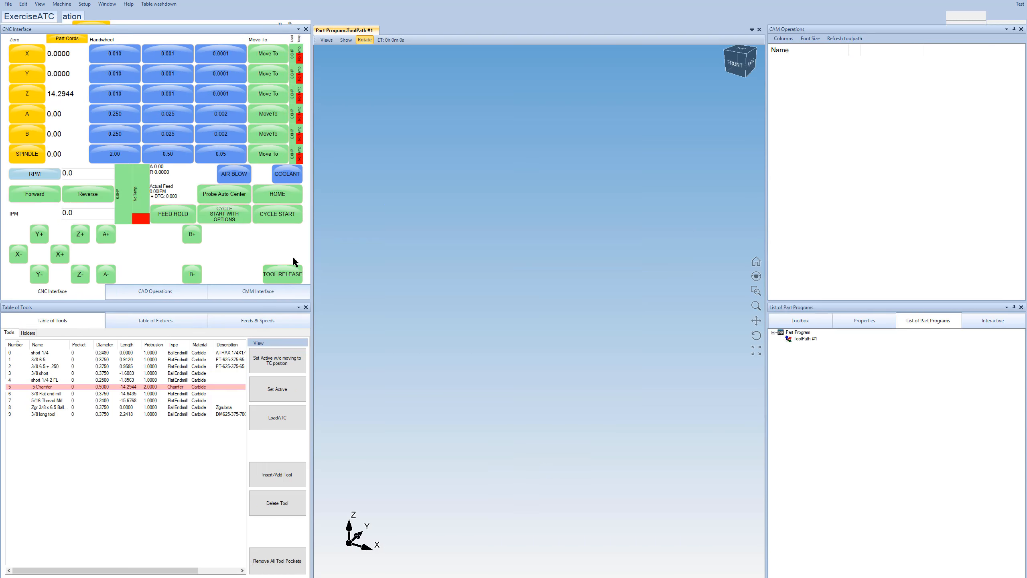
click(158, 292)
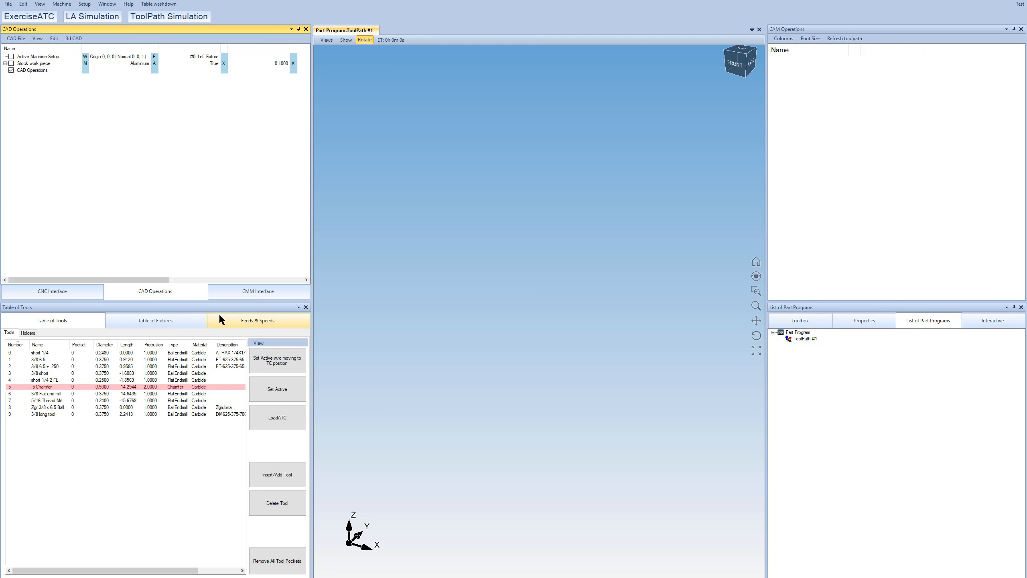
click(74, 39)
click(86, 49)
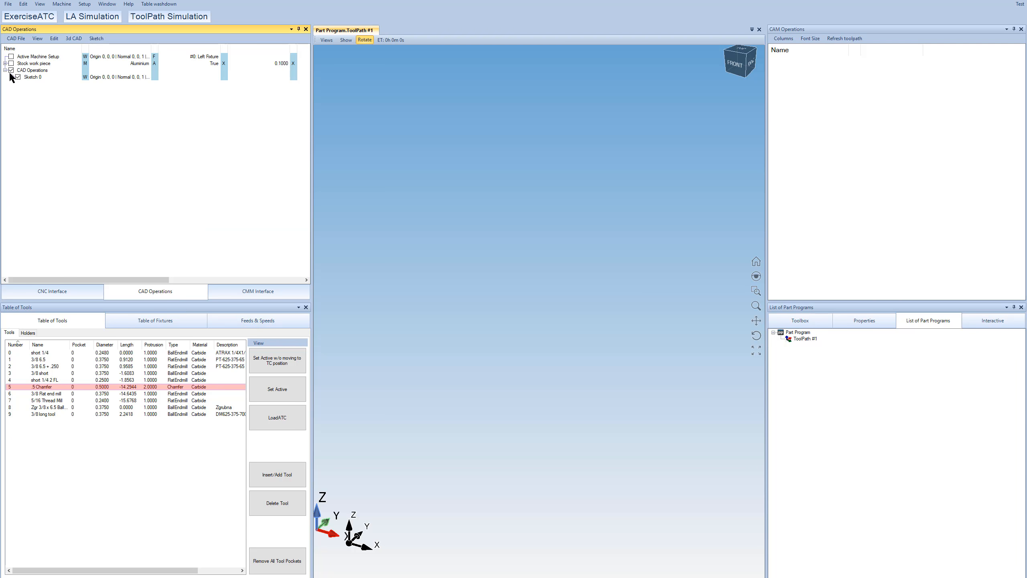
Draw a roughly horizontal line in the sketch from about X 0.82 to X 1.29, near the X axis
click(31, 77)
click(97, 38)
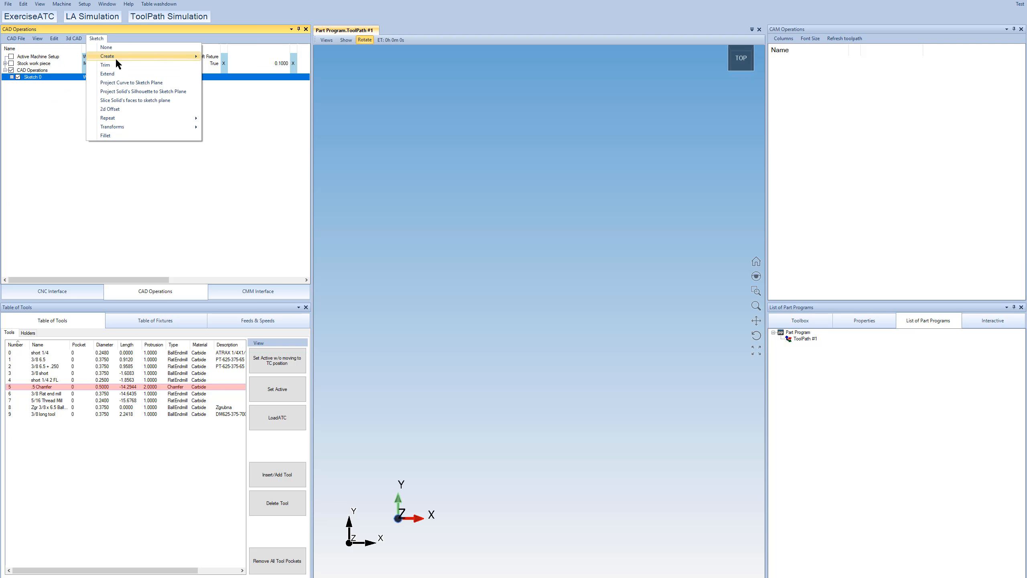
mouse_move(115, 58)
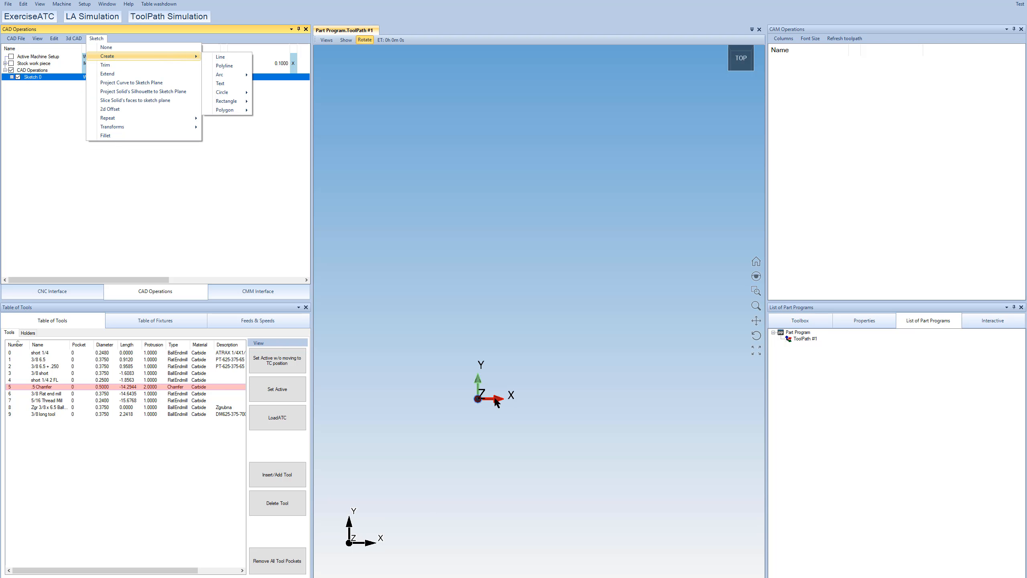
click(637, 401)
click(727, 401)
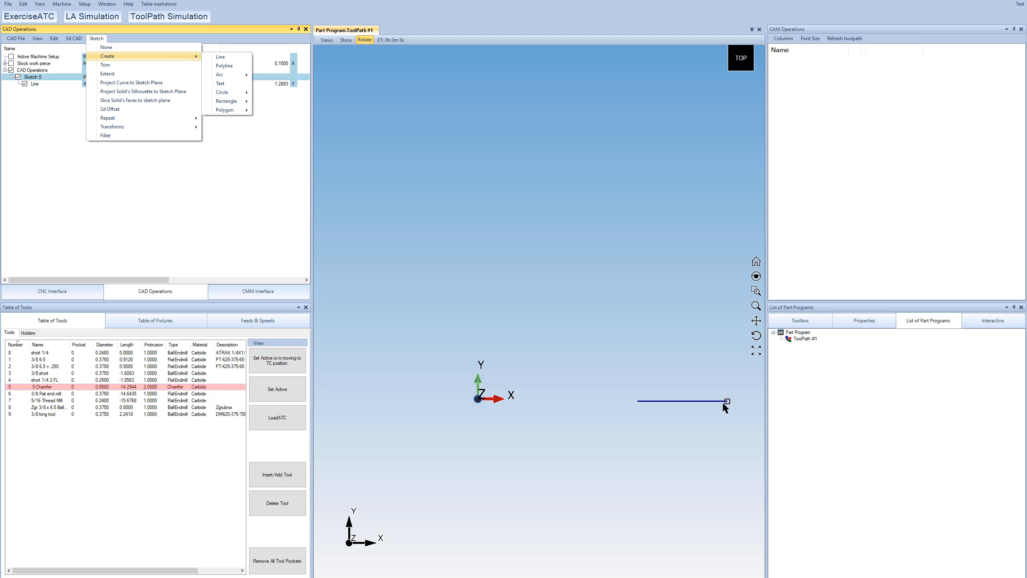
click(106, 47)
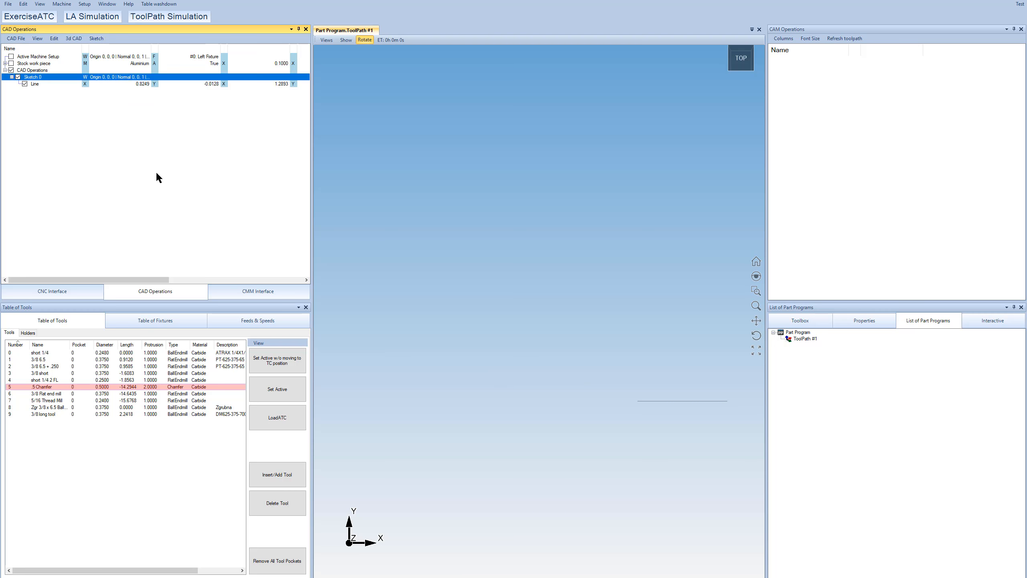
Set the line's start Y and end Y coordinates to 0
click(204, 82)
key(BackSpace)
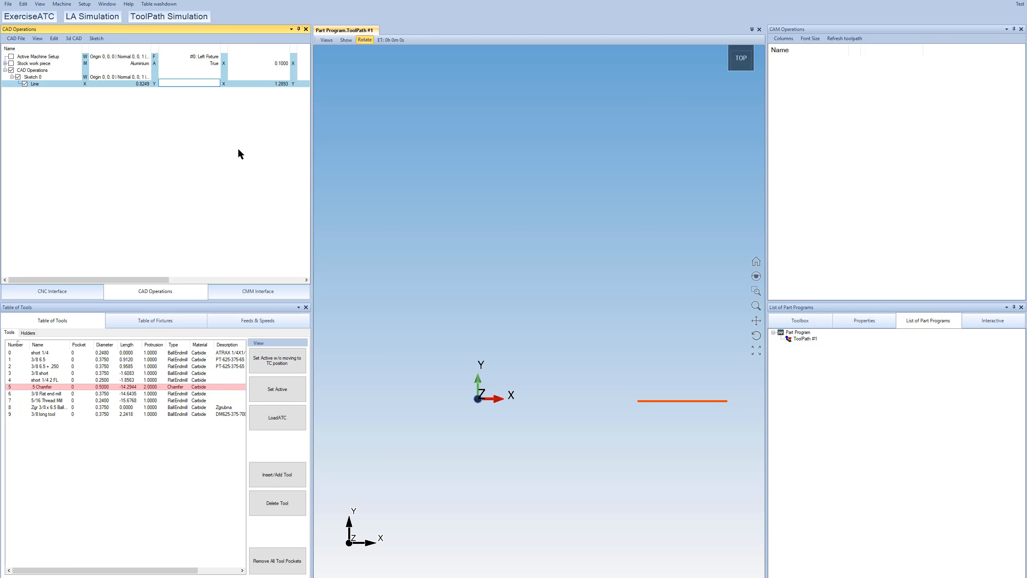
text(0)
key(Return)
click(205, 171)
drag(157, 279, 205, 279)
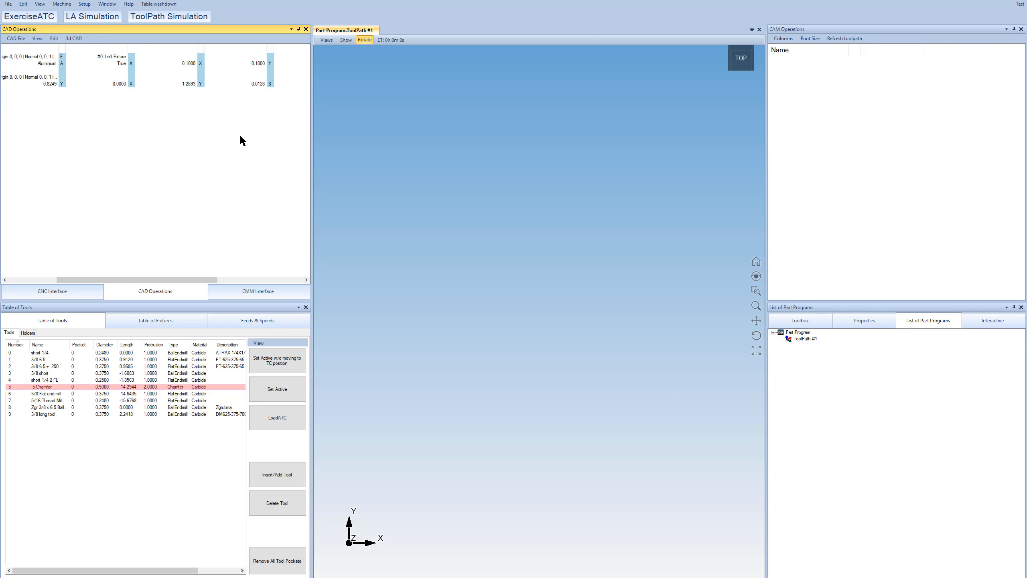
click(256, 84)
click(134, 255)
Set the line's start X to 4 and its end X to 5
drag(137, 278, 89, 278)
click(138, 85)
click(140, 83)
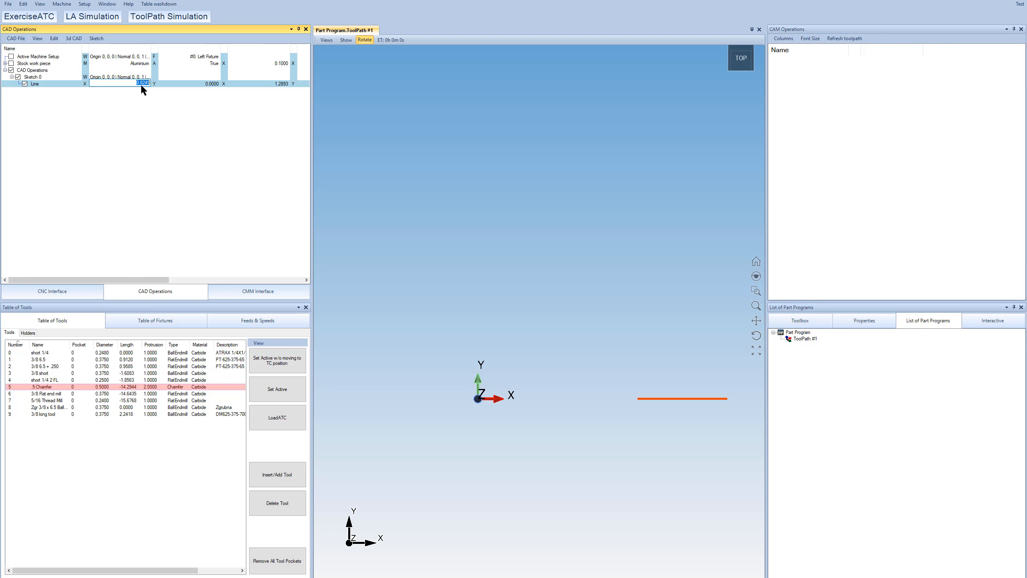
text(4)
key(Return)
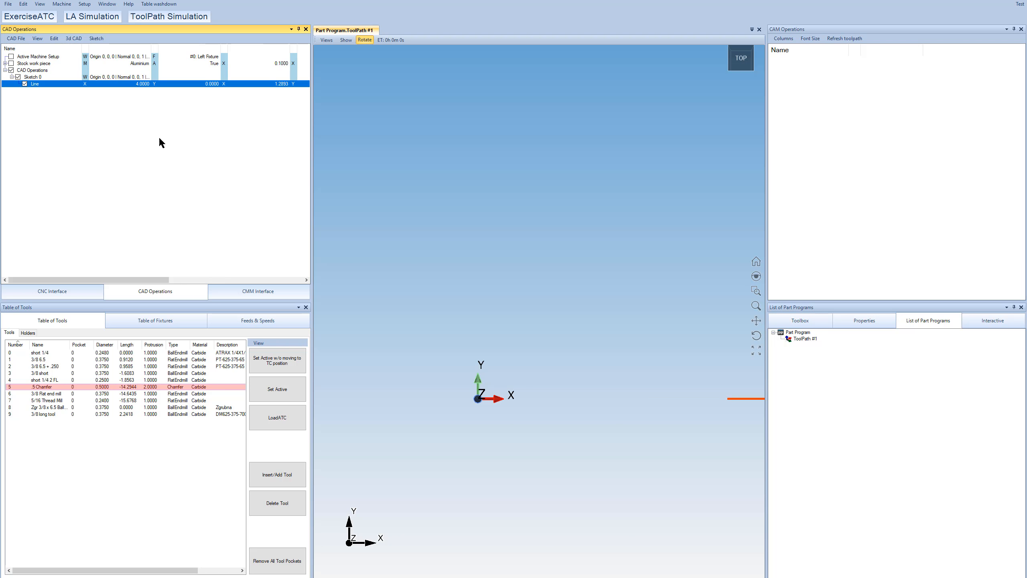
click(278, 84)
text(5)
click(210, 169)
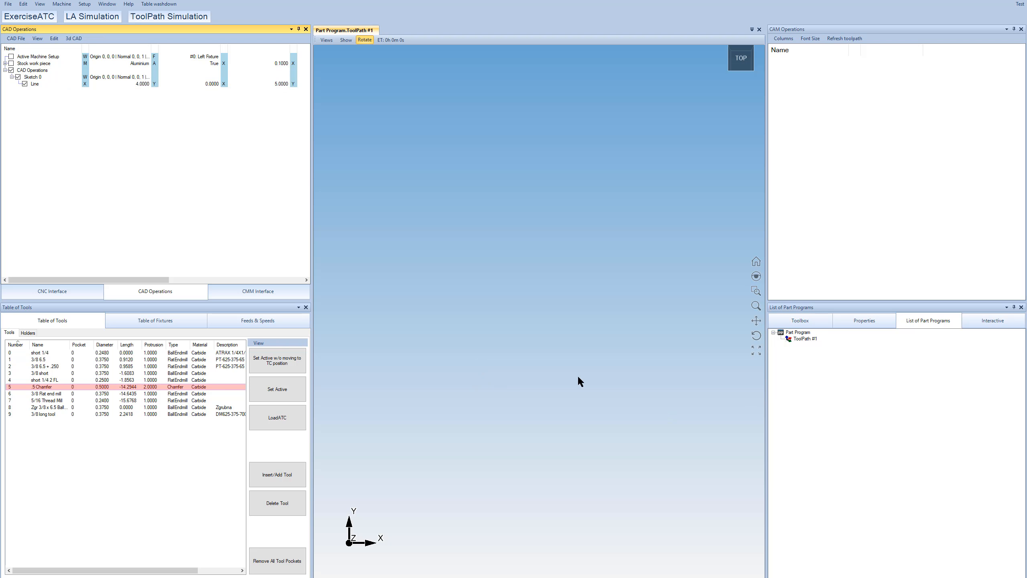
Create a rotary repeat of the horizontal line in the sketch, using the line as the chain
click(30, 77)
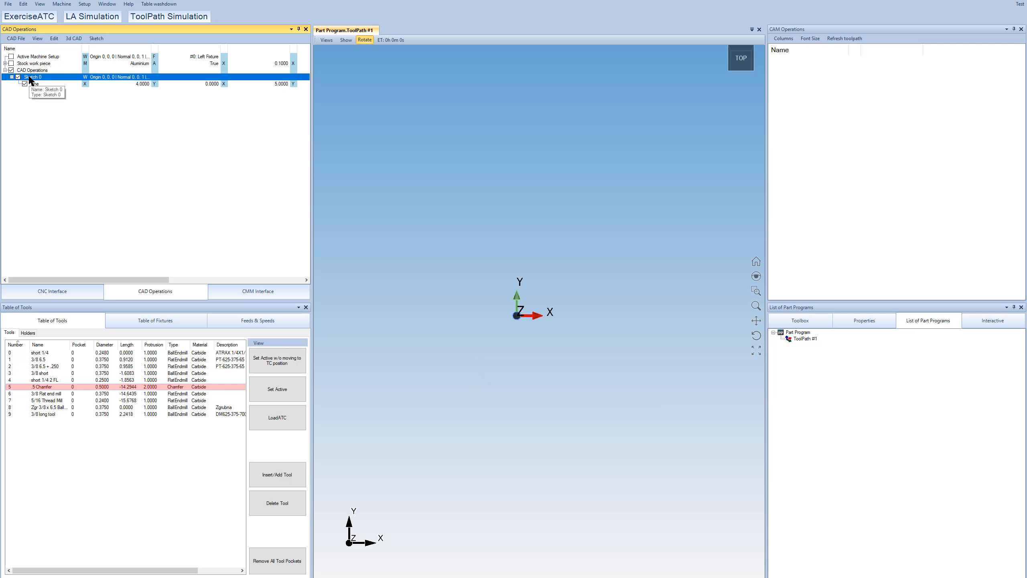
scroll(687, 316, up, 3)
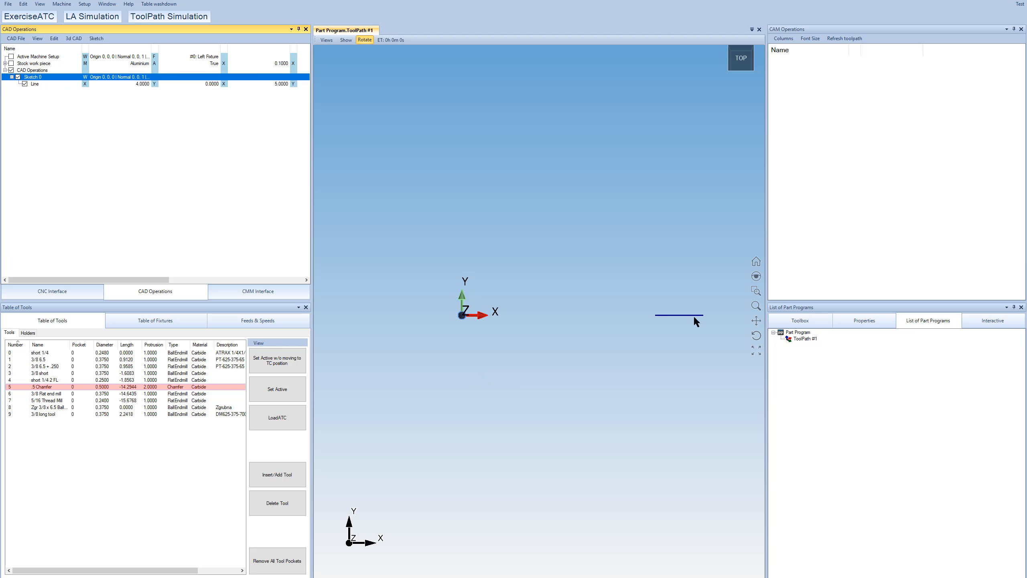
click(128, 161)
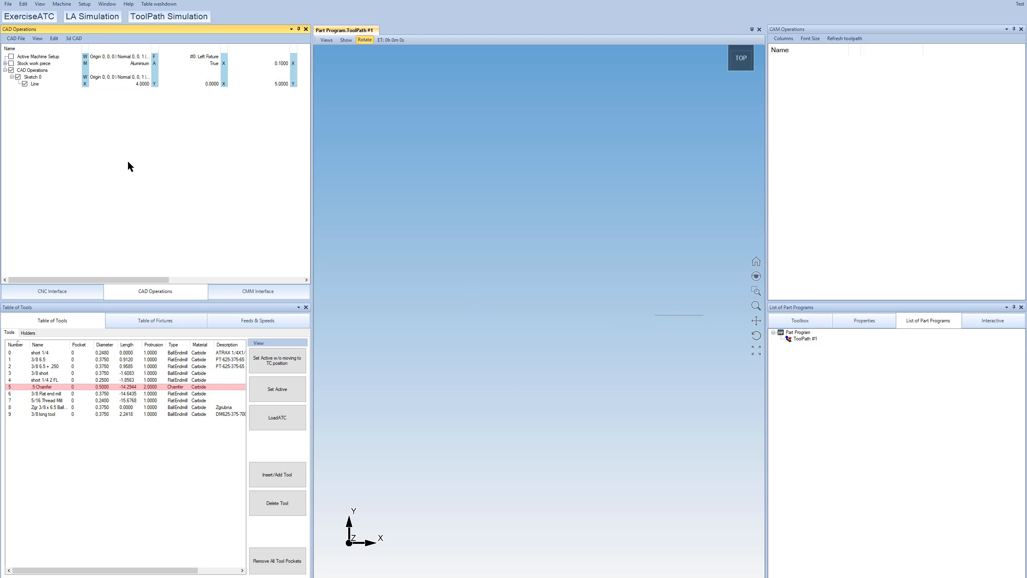
click(31, 79)
click(93, 37)
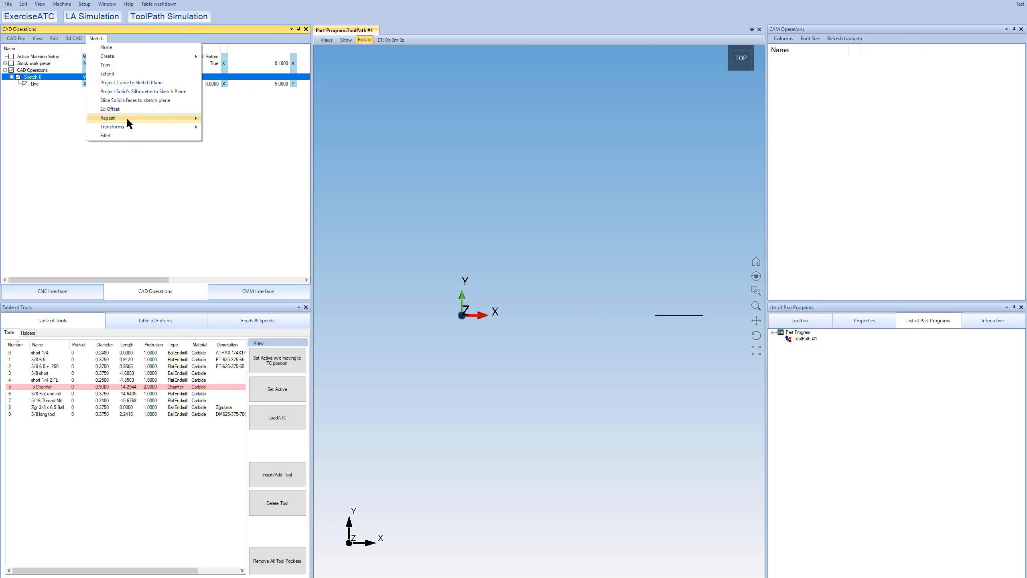
mouse_move(199, 115)
click(223, 126)
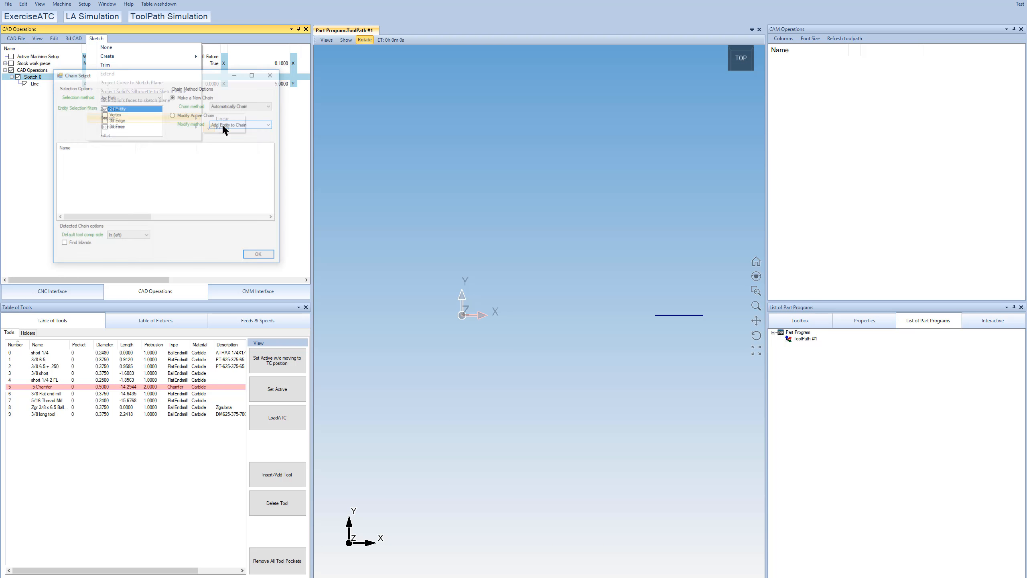
click(667, 315)
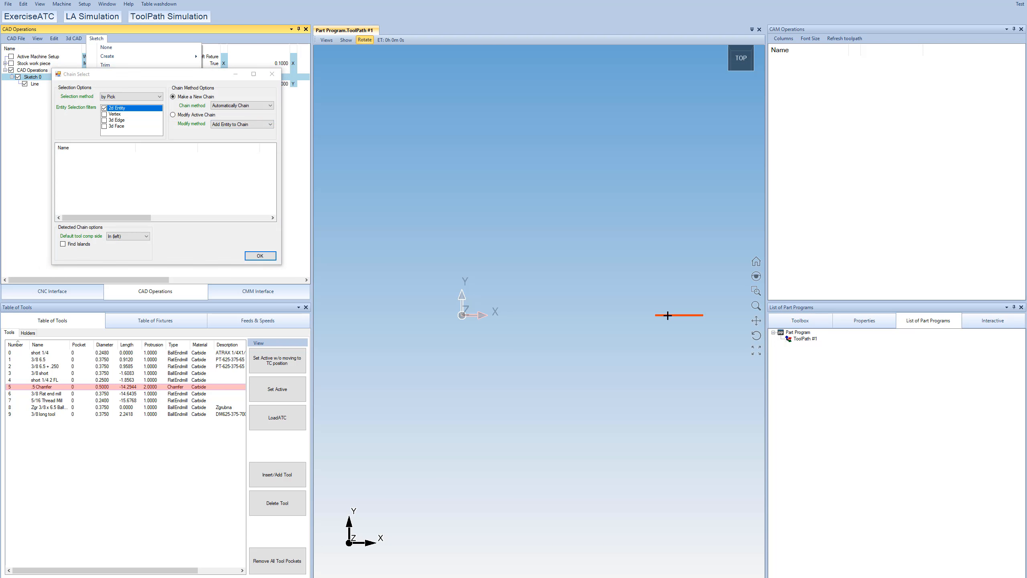
click(260, 255)
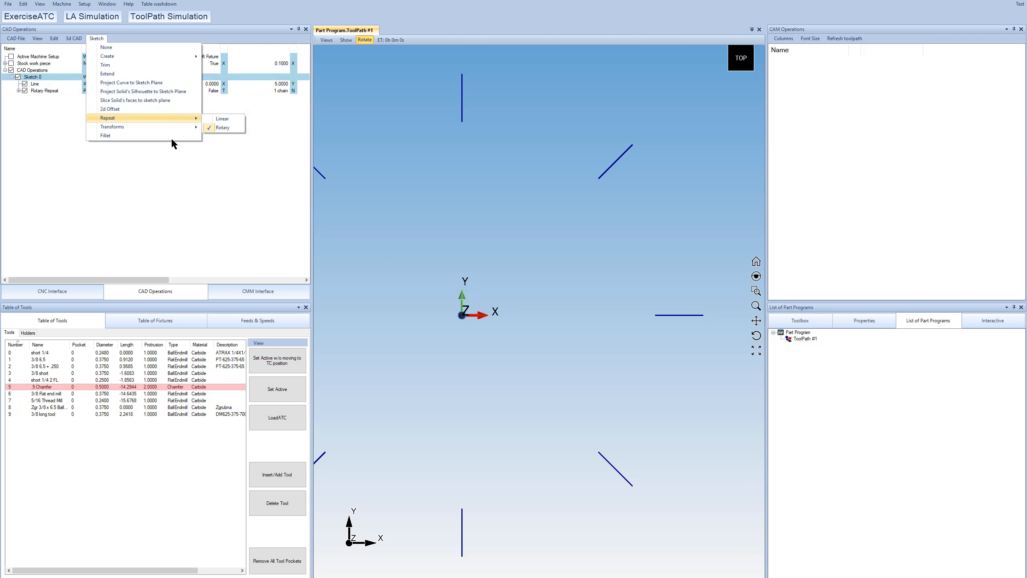
click(118, 46)
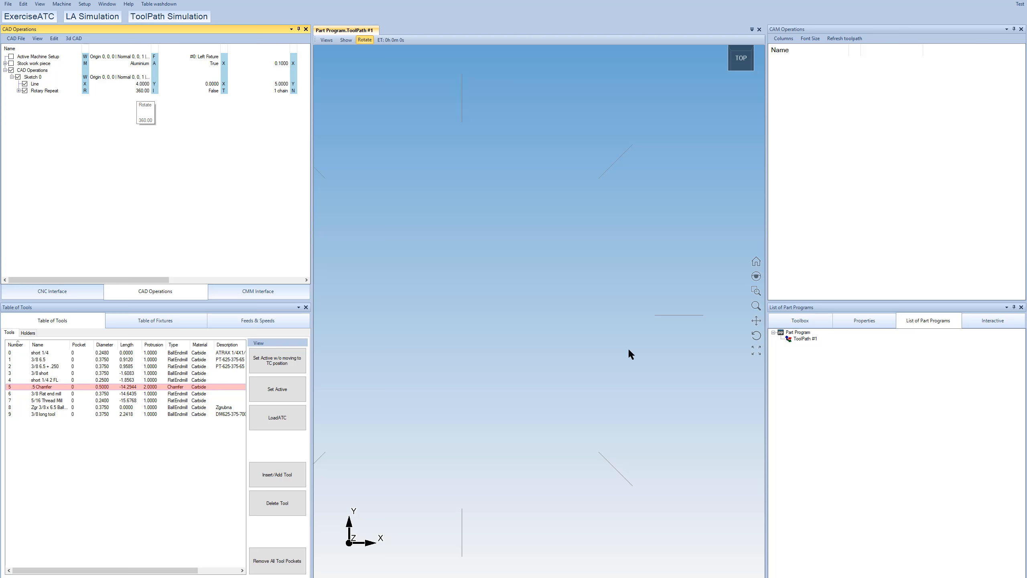
Set the rotary repeat's number of copies to 360
drag(167, 279, 215, 280)
click(251, 91)
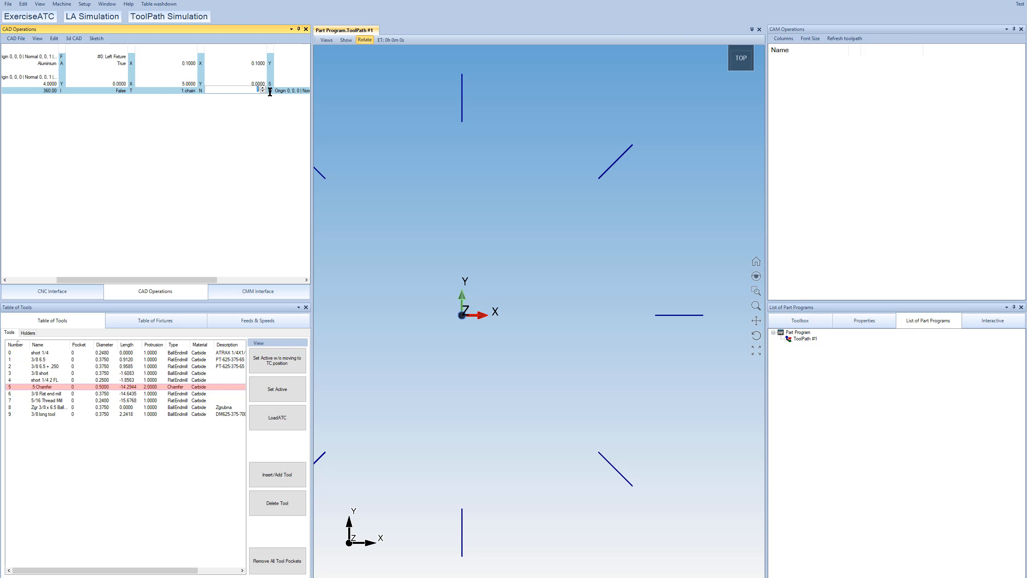
key(Return)
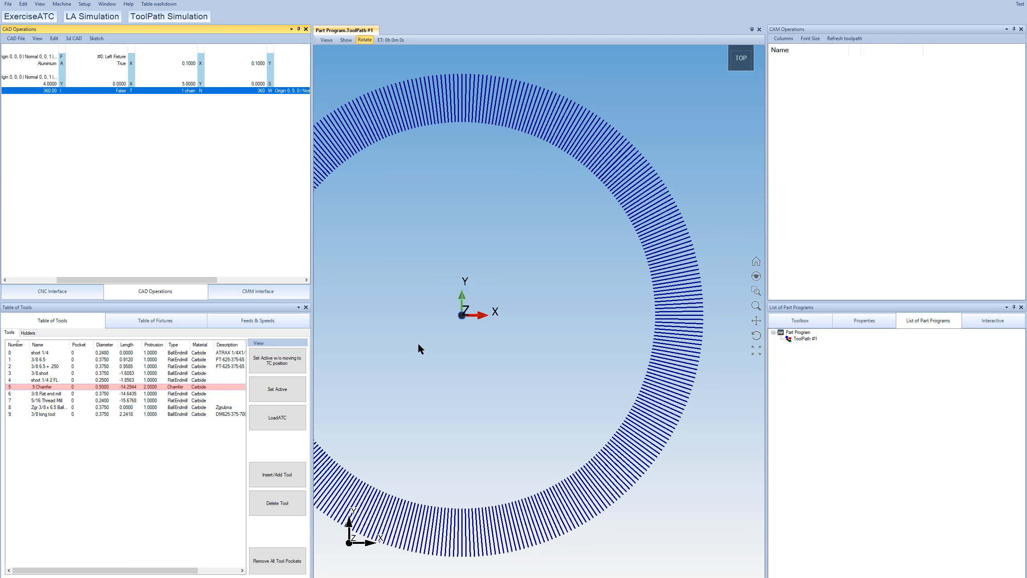
scroll(541, 306, down, 3)
scroll(477, 311, up, 2)
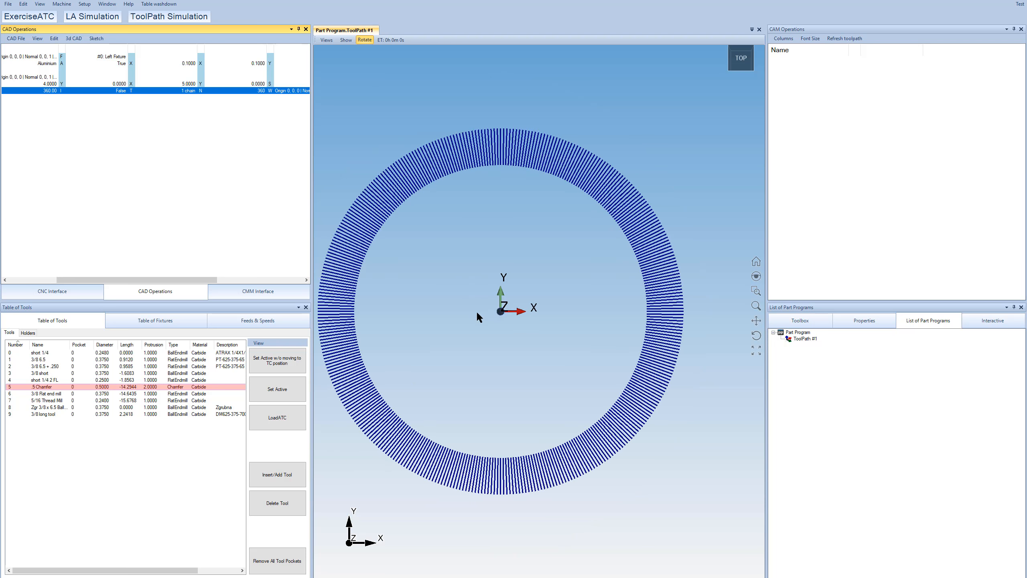
click(162, 241)
Draw a second line from the inner end of the tick just below the X axis inward to about X 3.59
drag(117, 280, 69, 279)
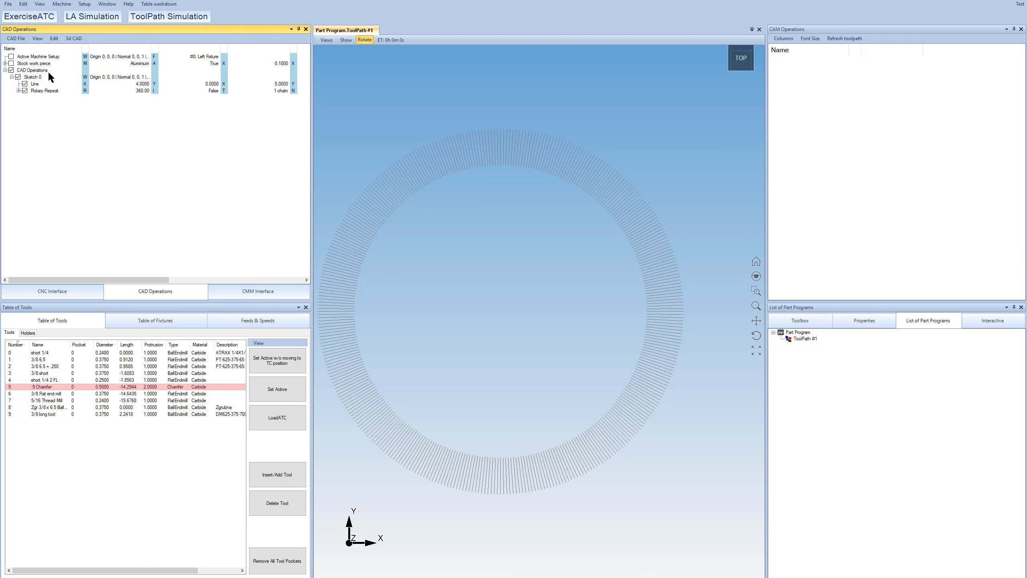
click(81, 39)
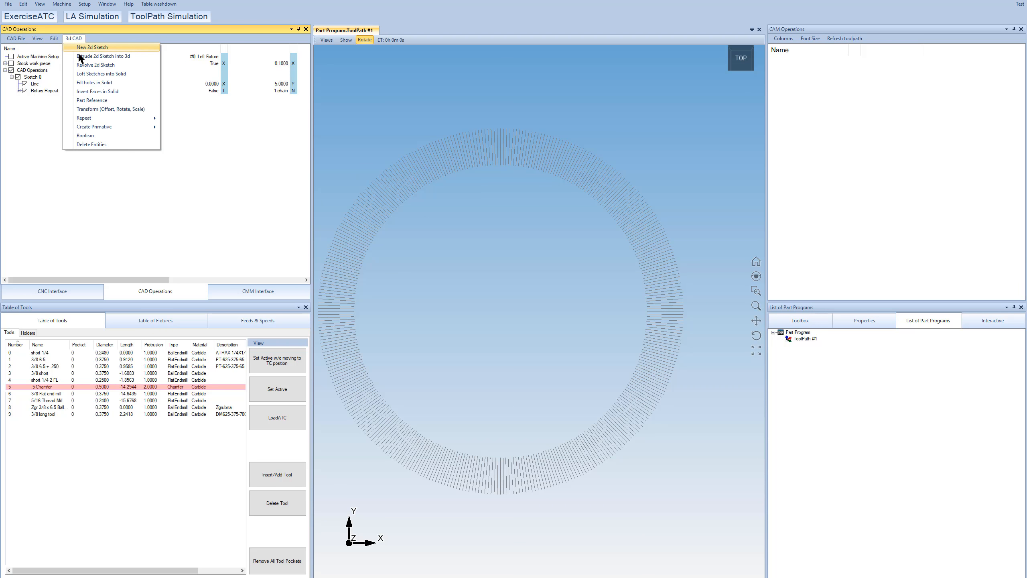
click(32, 77)
click(97, 38)
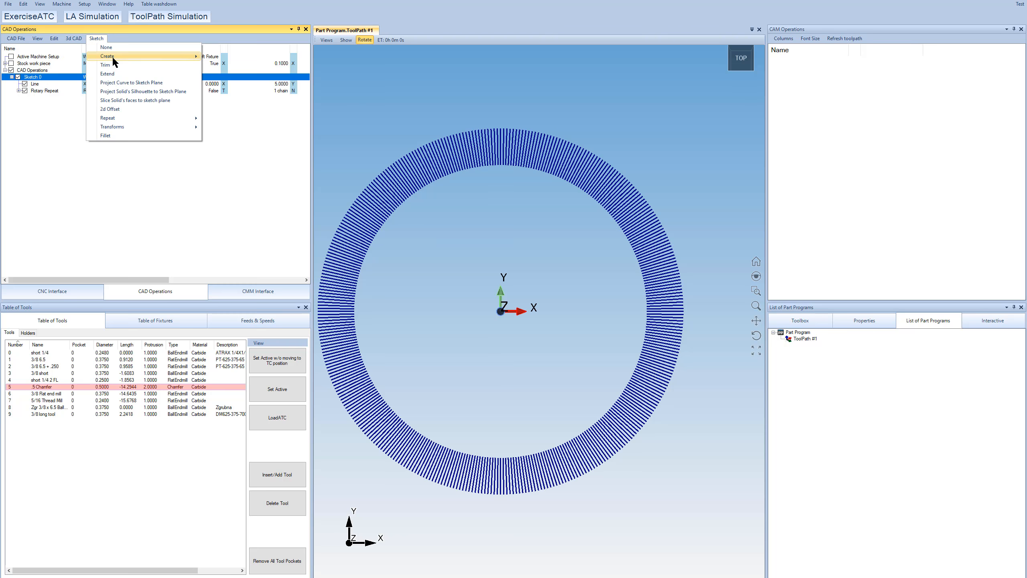
mouse_move(113, 57)
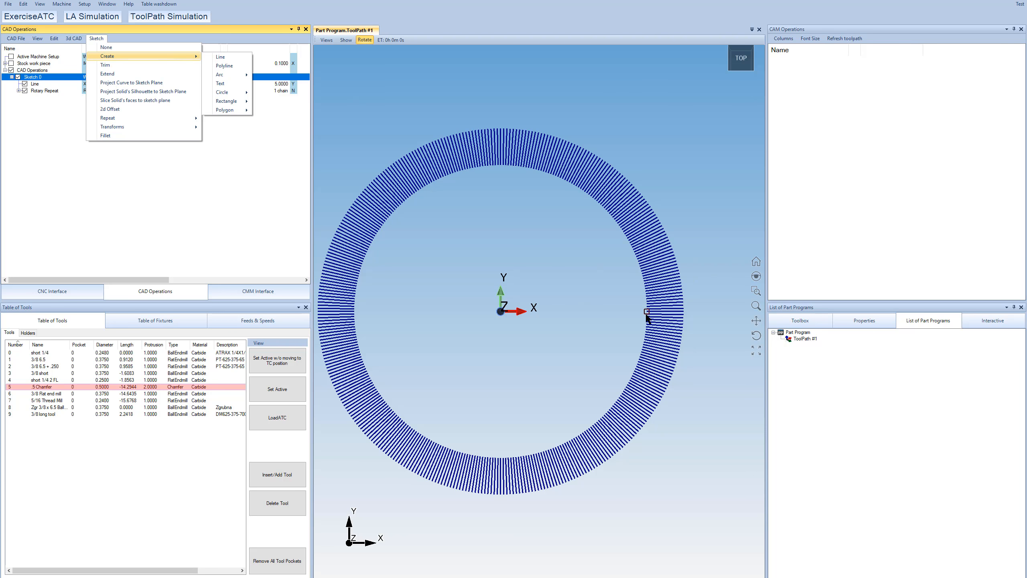
scroll(656, 315, up, 6)
mouse_move(643, 311)
mouse_down()
mouse_move(351, 300)
mouse_move(329, 310)
mouse_up()
click(127, 48)
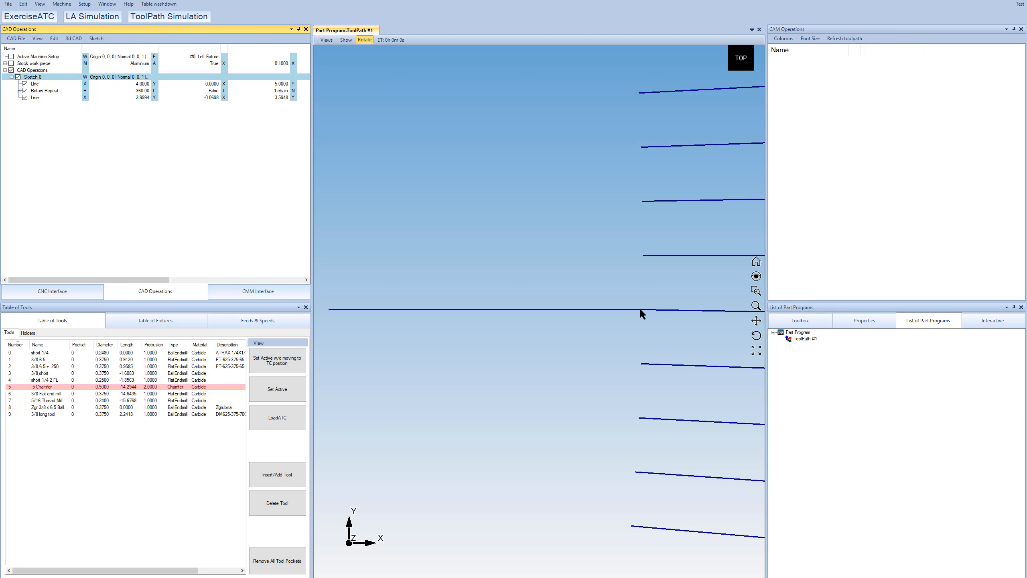
Set the second line's start Y and end Y coordinates to 0
scroll(641, 314, down, 6)
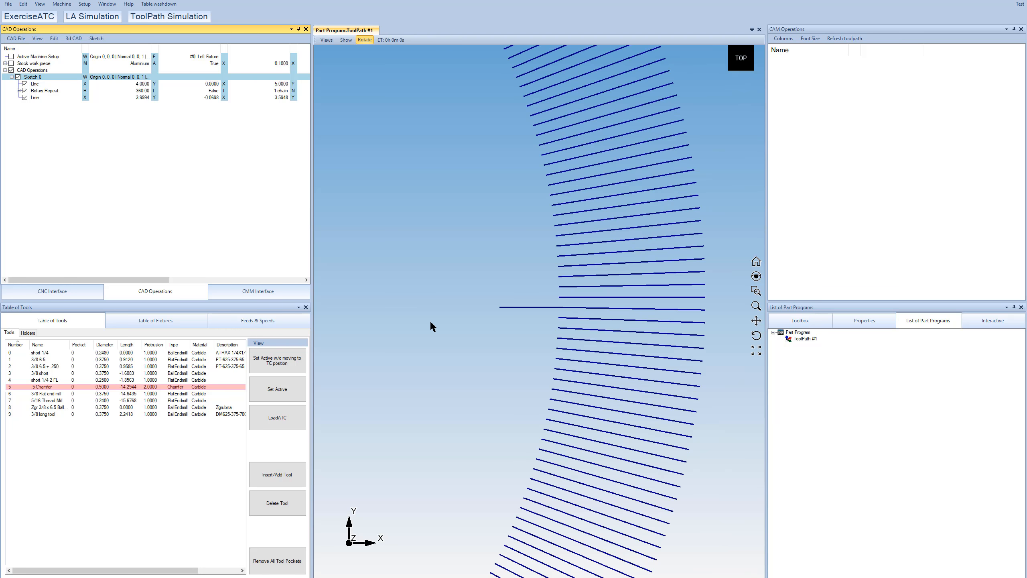
scroll(431, 320, down, 5)
click(132, 159)
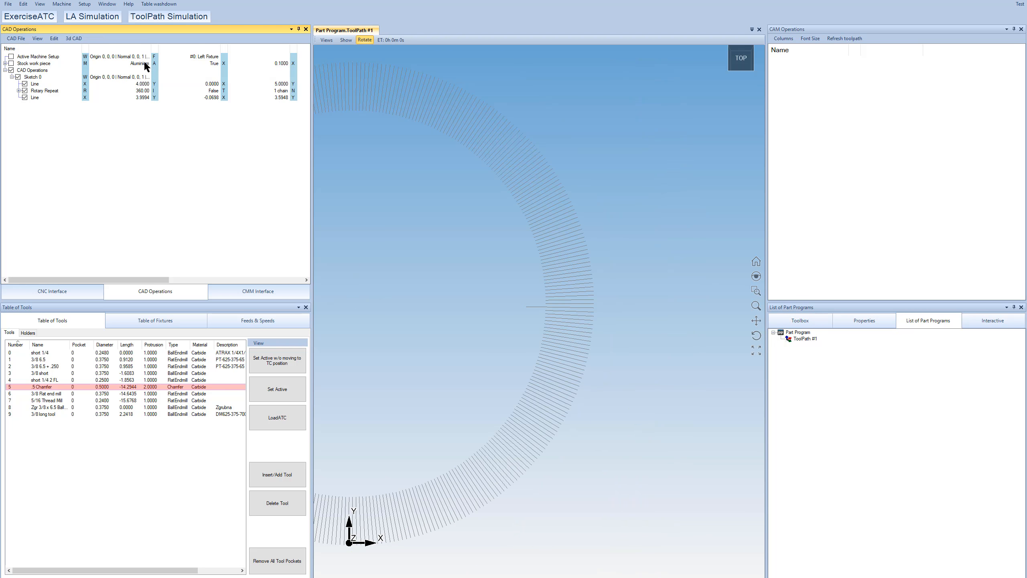
click(206, 97)
drag(148, 280, 199, 280)
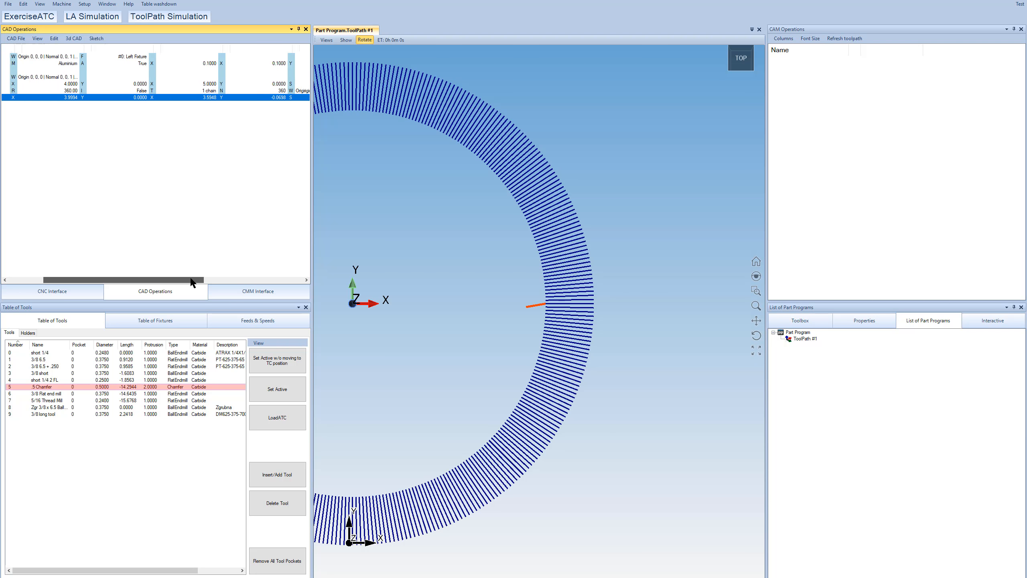
double_click(253, 96)
text(0)
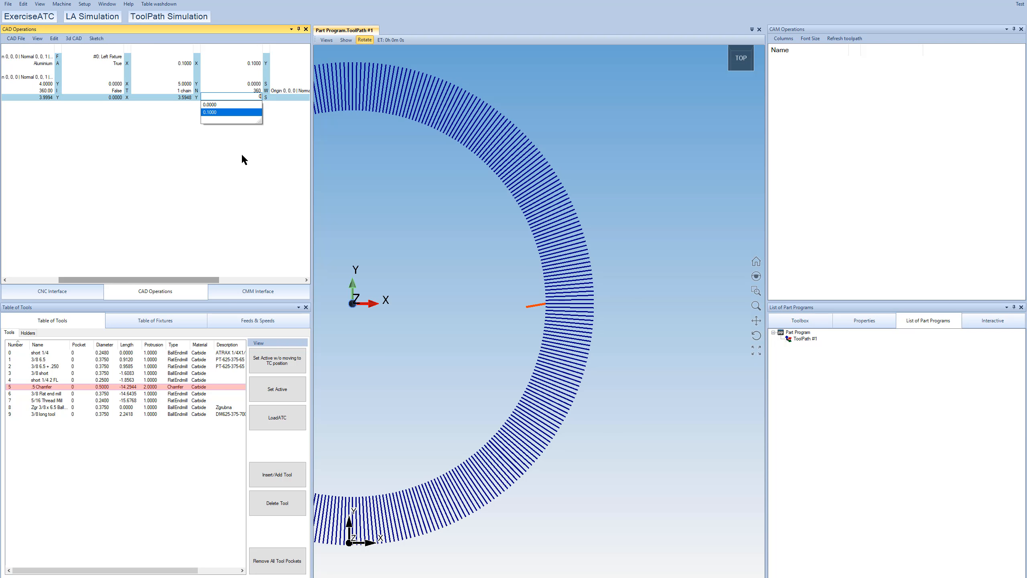
key(Return)
click(237, 172)
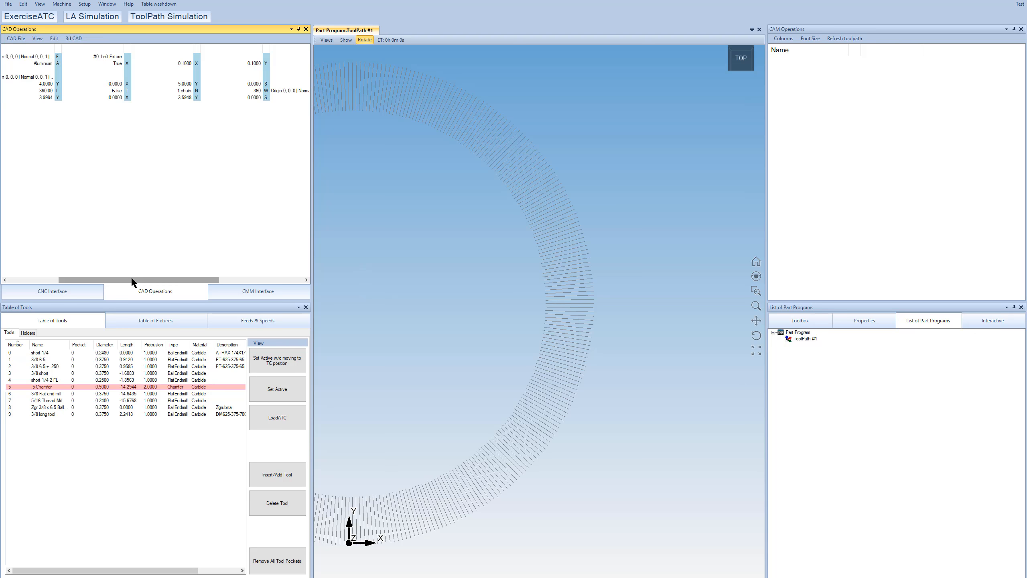
Set the second line's start X coordinate to 4
drag(132, 280, 85, 280)
double_click(136, 96)
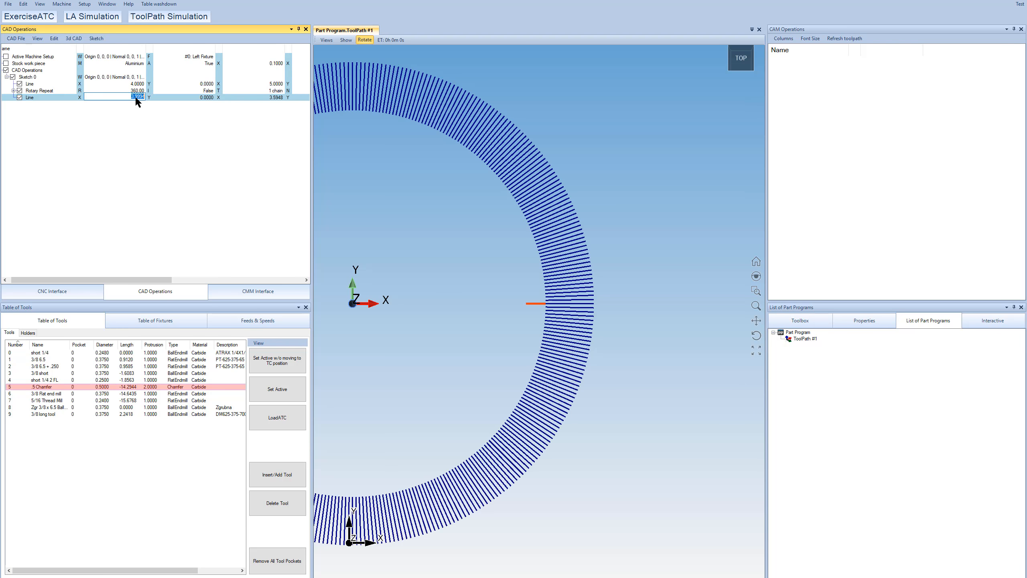
text(4)
key(Return)
click(150, 146)
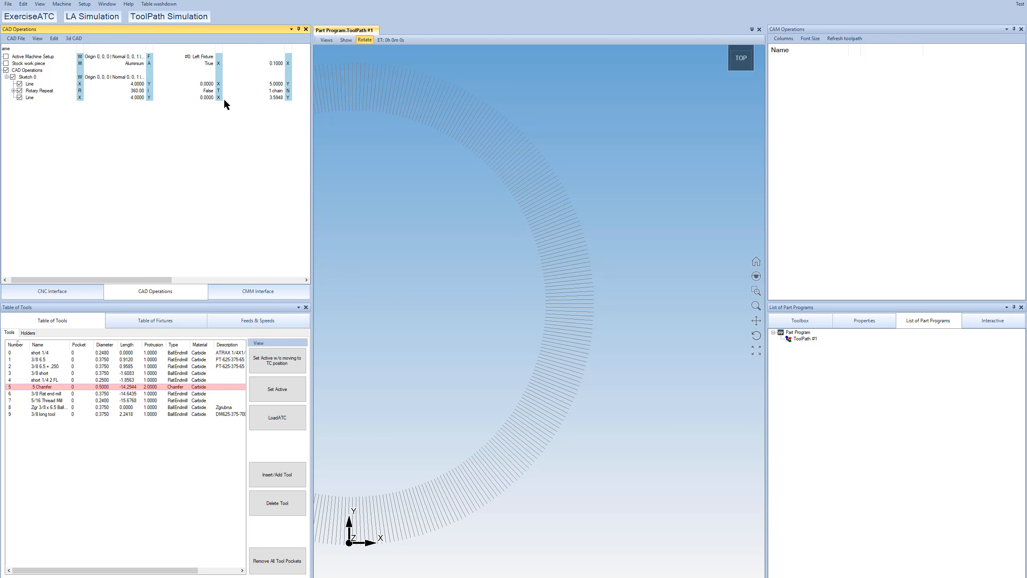
Set the second line's end X coordinate to 2
double_click(280, 96)
text(2)
key(Return)
click(255, 162)
Set the second line's end X coordinate to 3
double_click(277, 98)
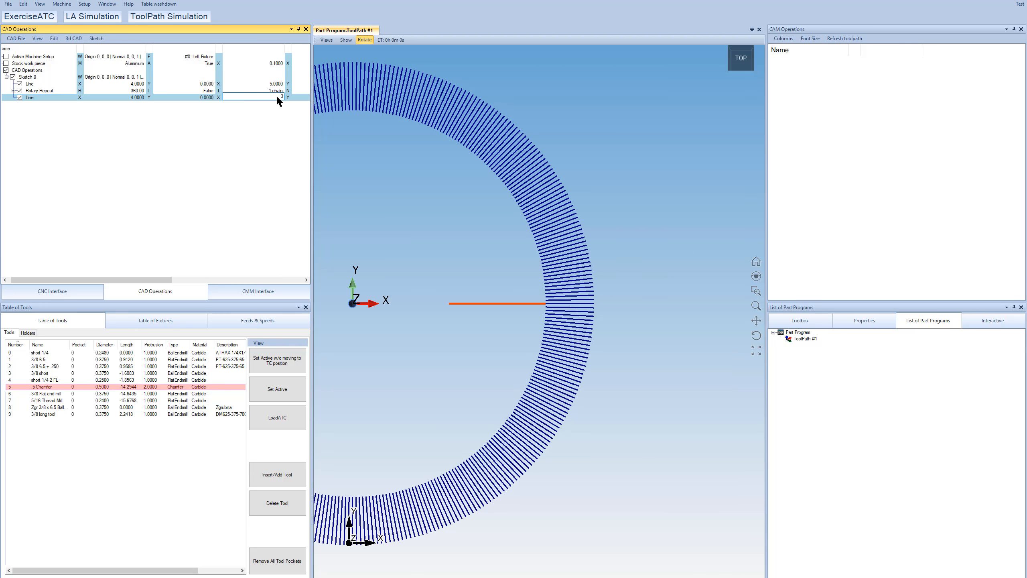
text(3)
key(Return)
click(262, 129)
Create a rotary repeat of the second line in the sketch, picking that line alone with the Manually Chain method
click(32, 77)
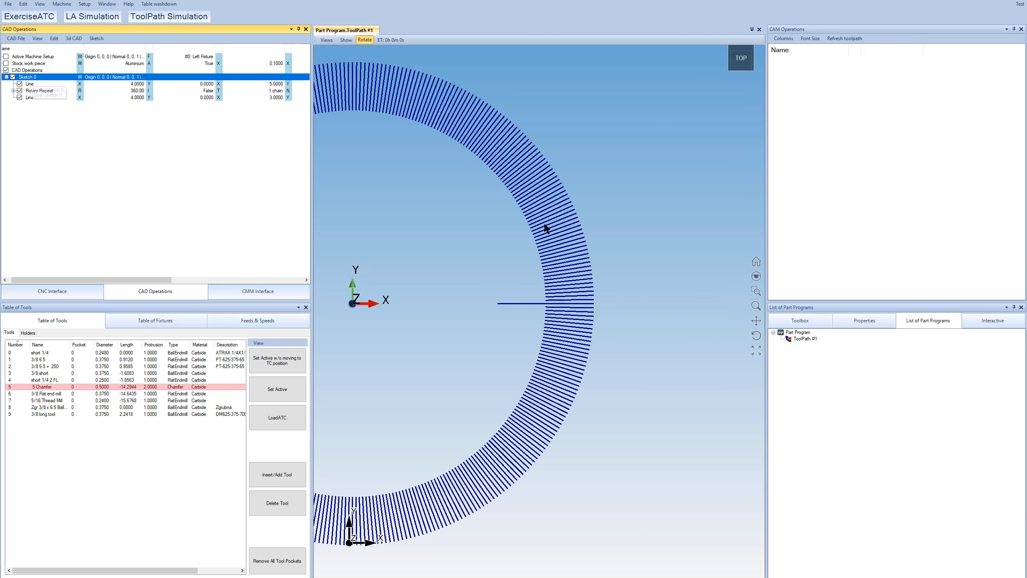
click(167, 172)
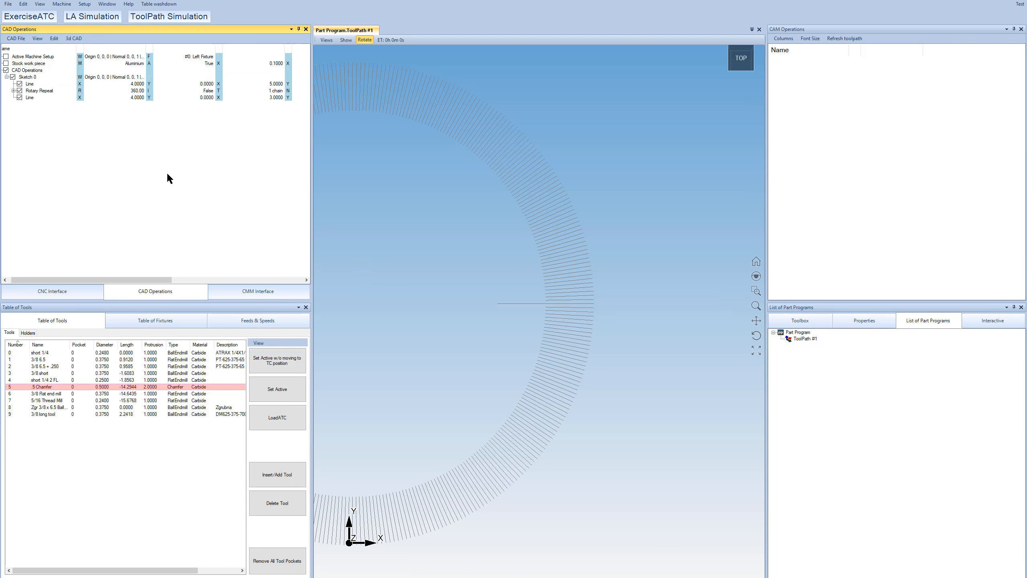
click(32, 77)
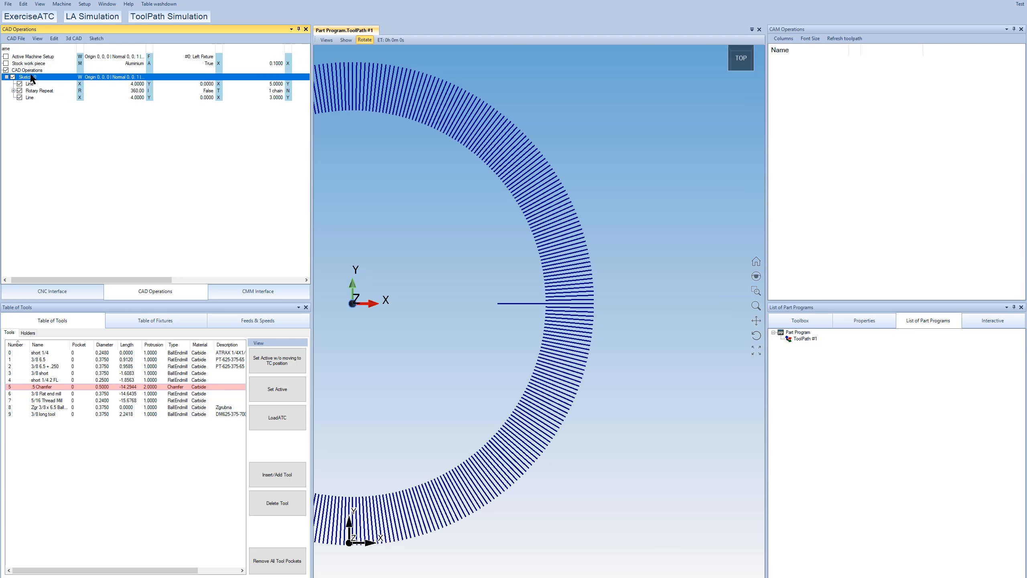
click(96, 39)
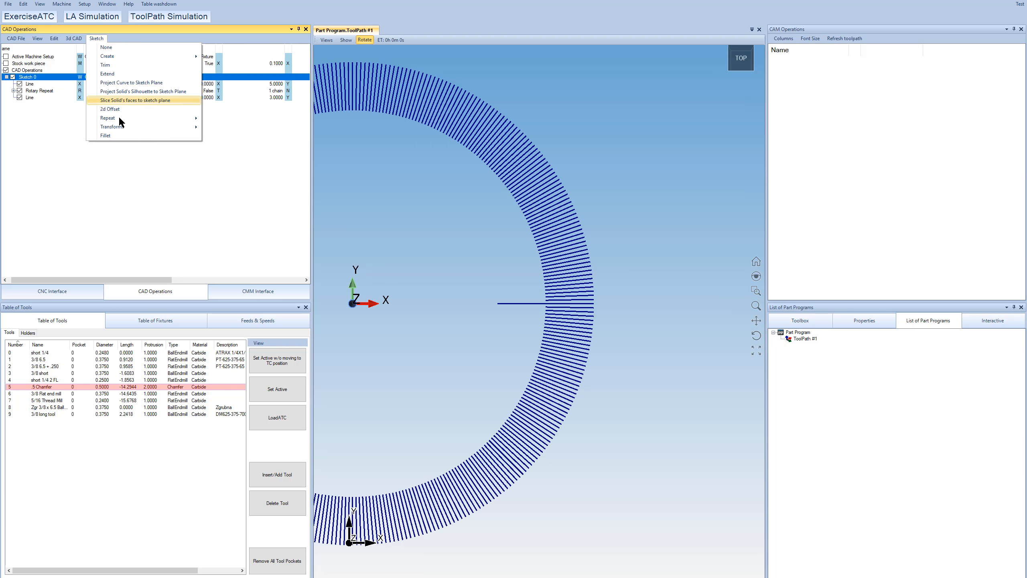
mouse_move(143, 118)
click(229, 127)
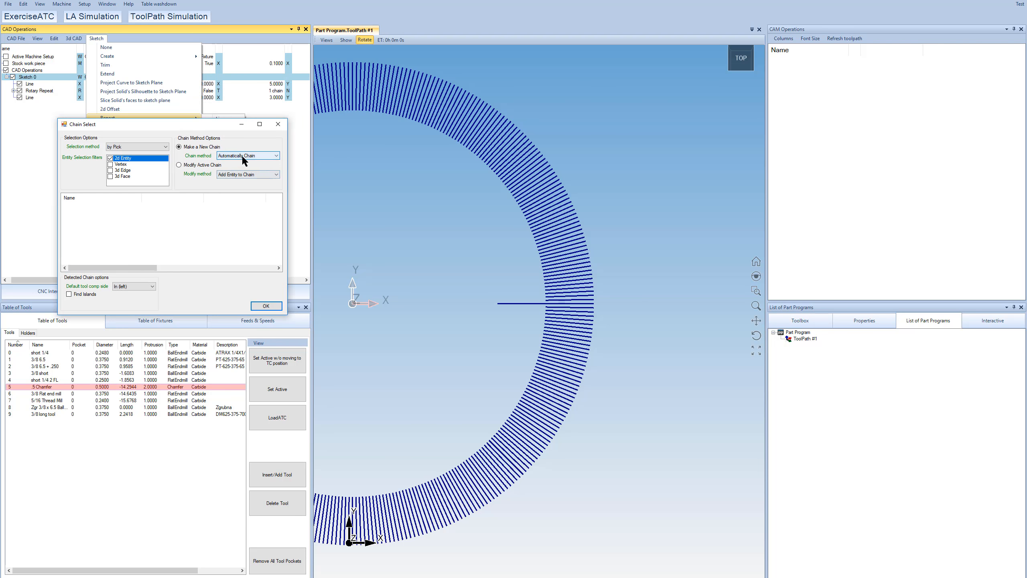
scroll(523, 296, up, 3)
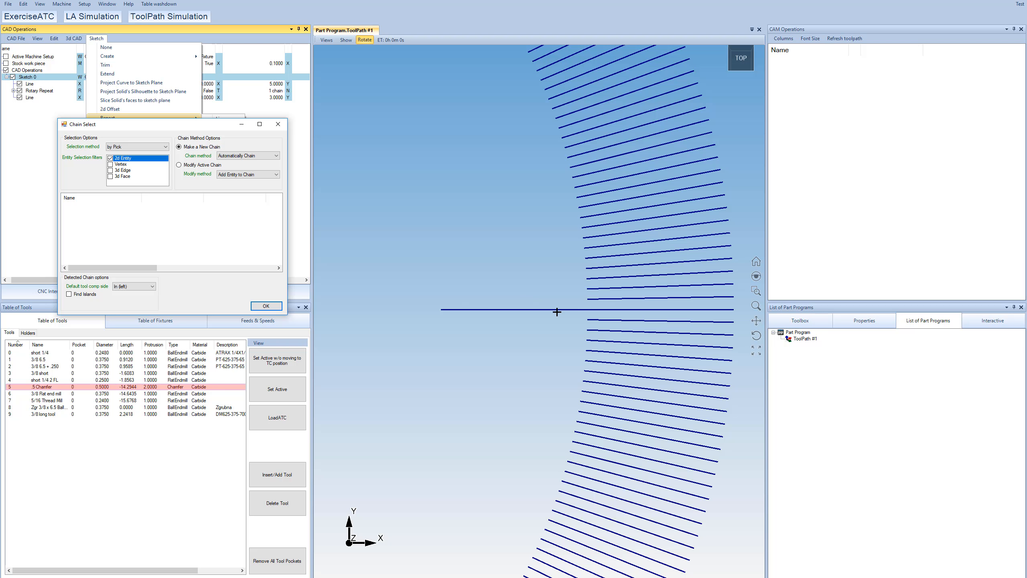
click(246, 155)
click(245, 166)
click(527, 310)
click(266, 306)
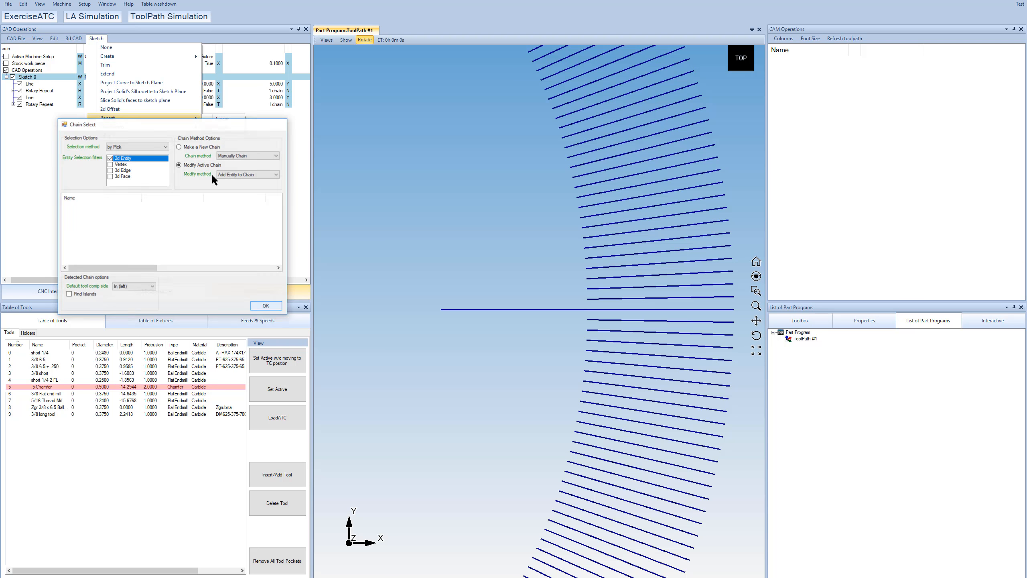
click(115, 48)
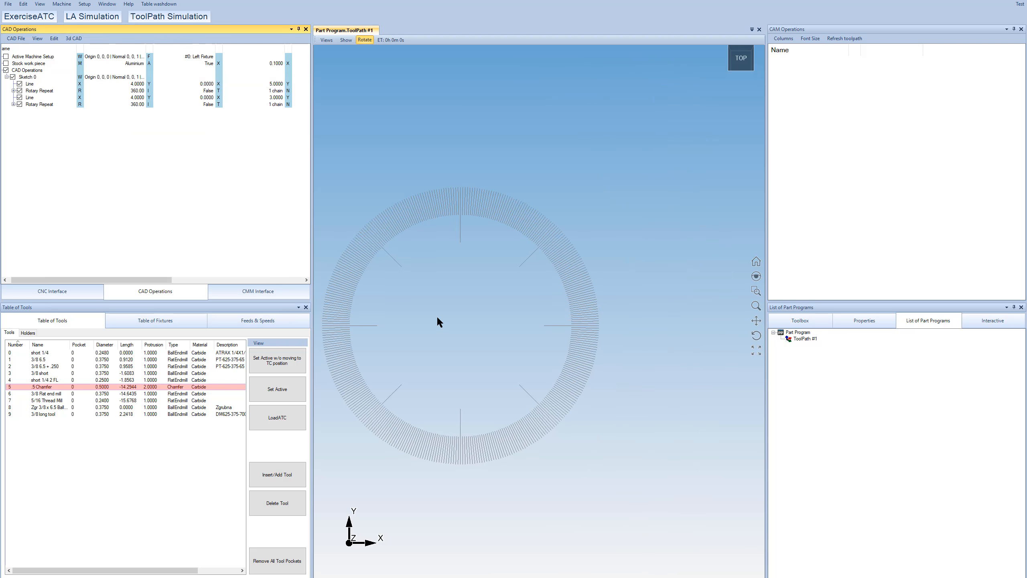
Set the second rotary repeat's number of copies to 72
scroll(437, 322, up, 2)
click(43, 104)
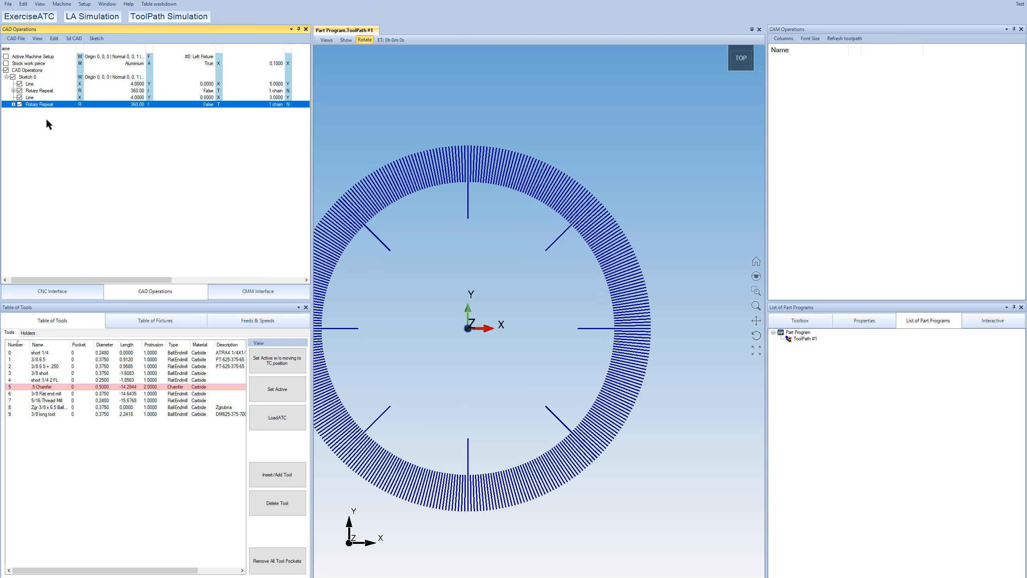
click(13, 104)
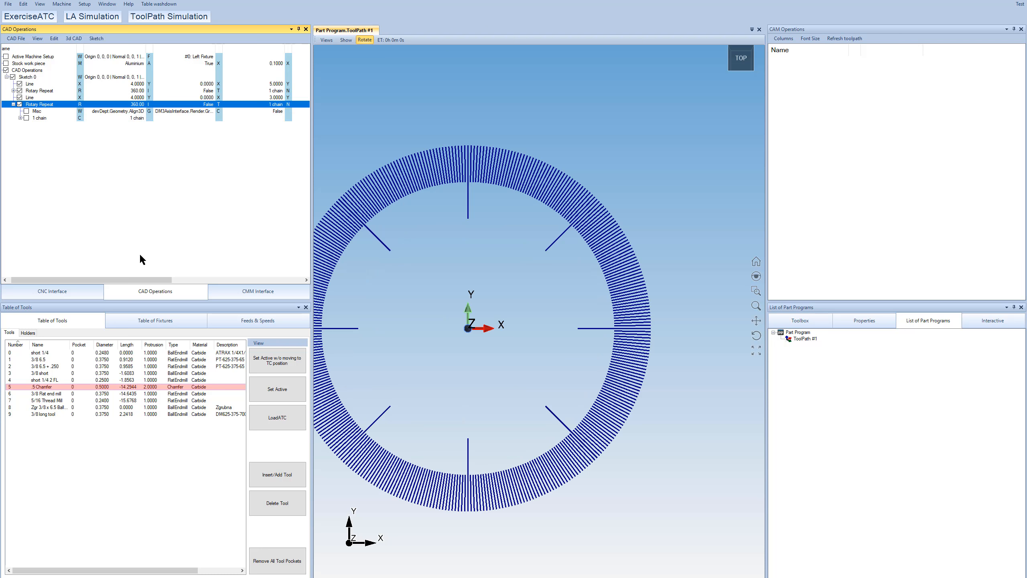
drag(131, 280, 183, 279)
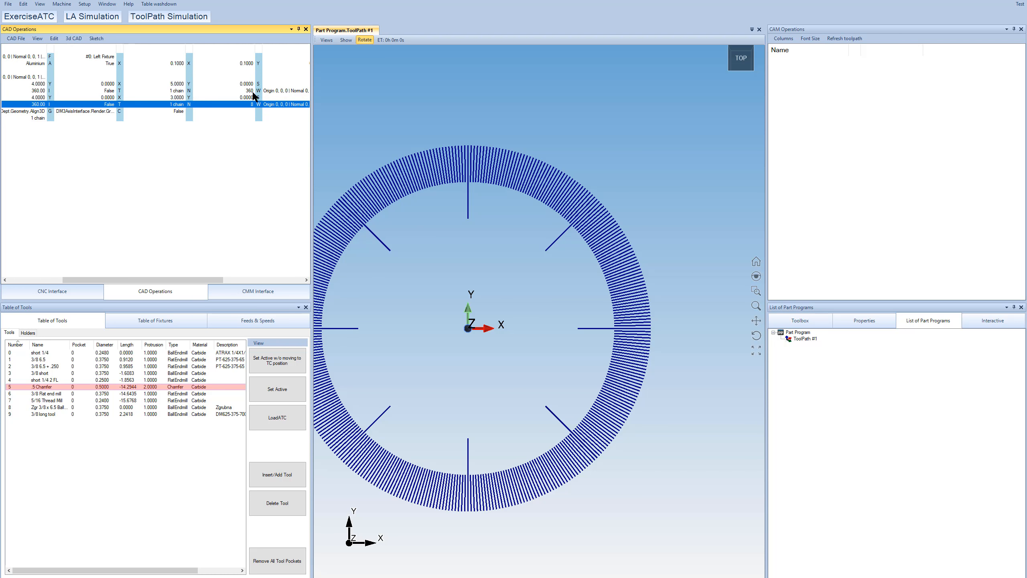
click(243, 104)
drag(242, 106, 254, 106)
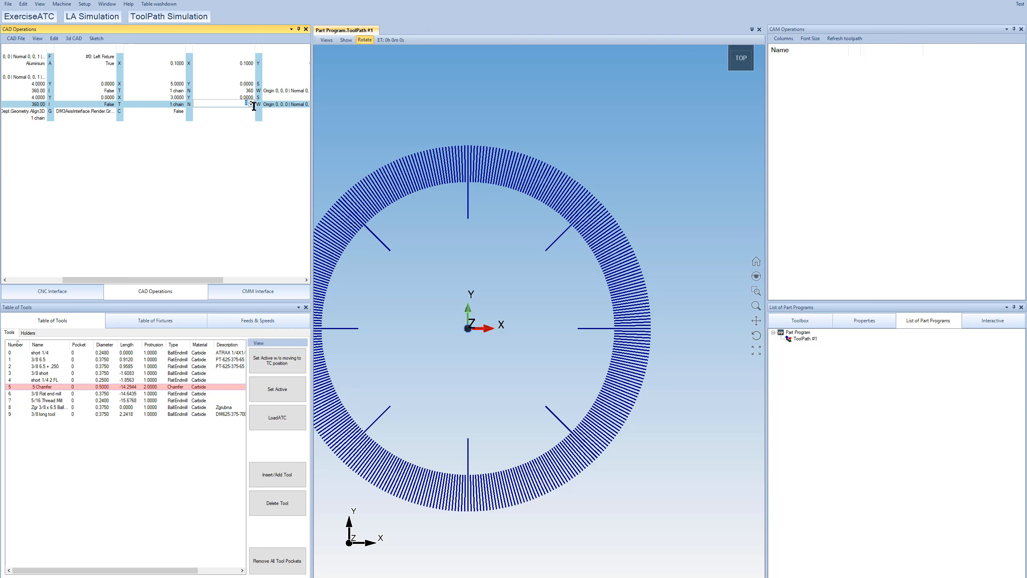
key(Return)
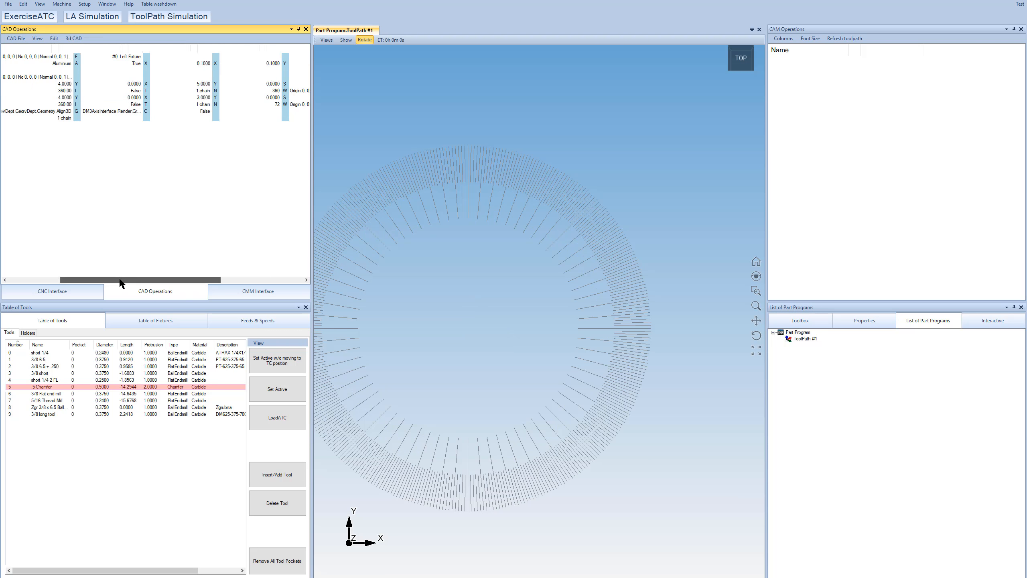
click(40, 104)
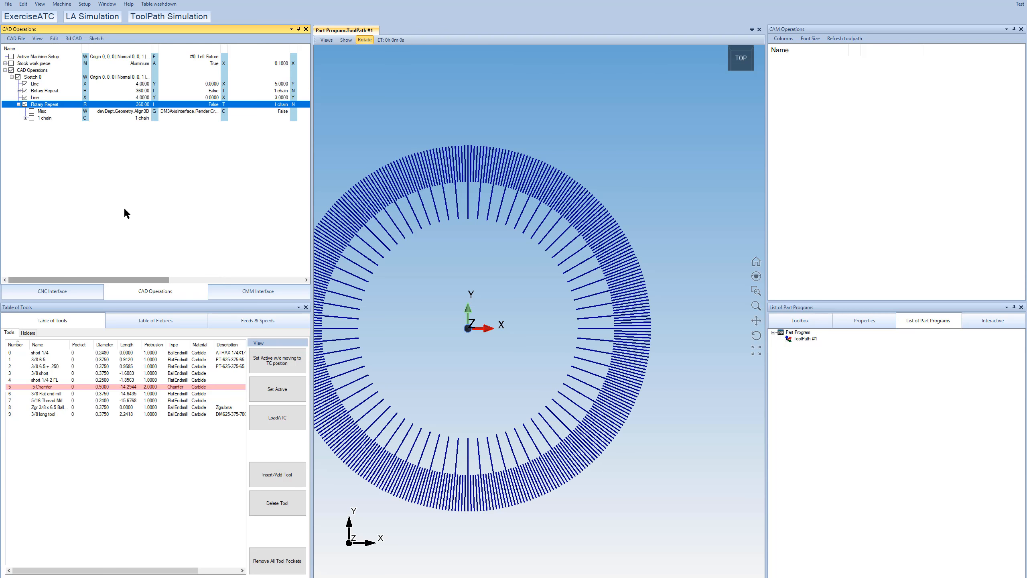
Add a Profile operation from the 2d instructions to the toolpath
scroll(463, 311, down, 3)
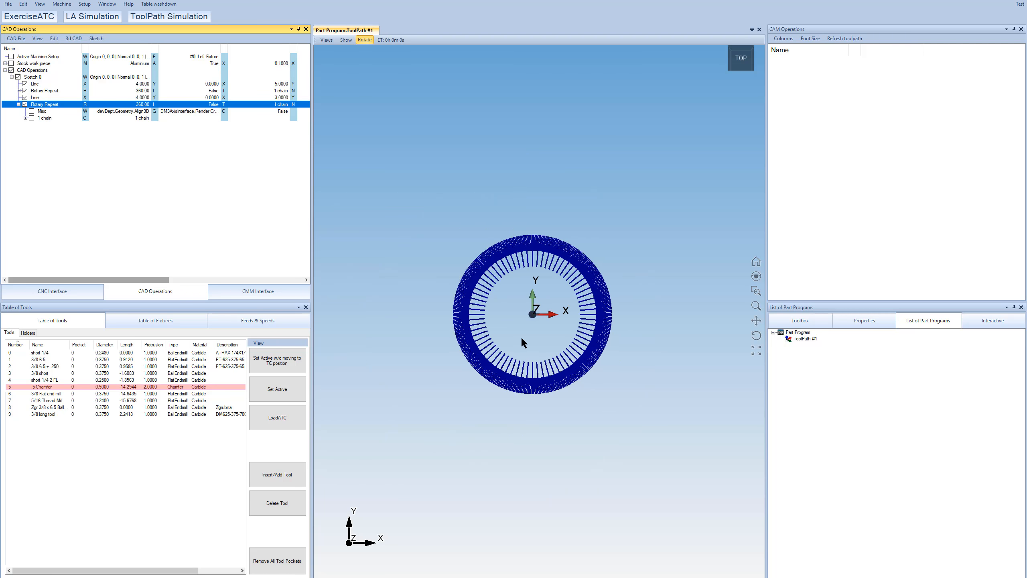
scroll(521, 337, up, 2)
click(806, 320)
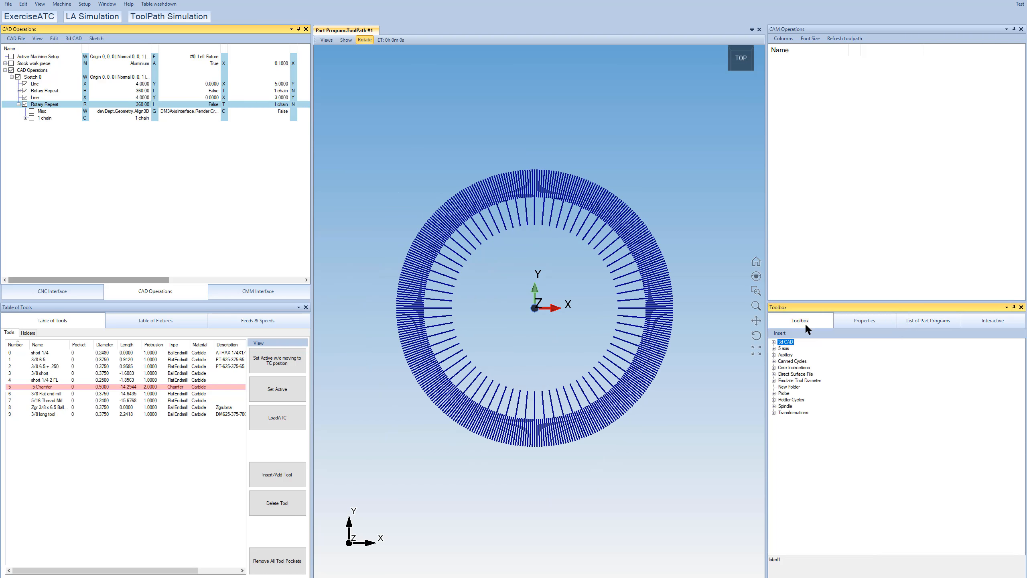
click(774, 342)
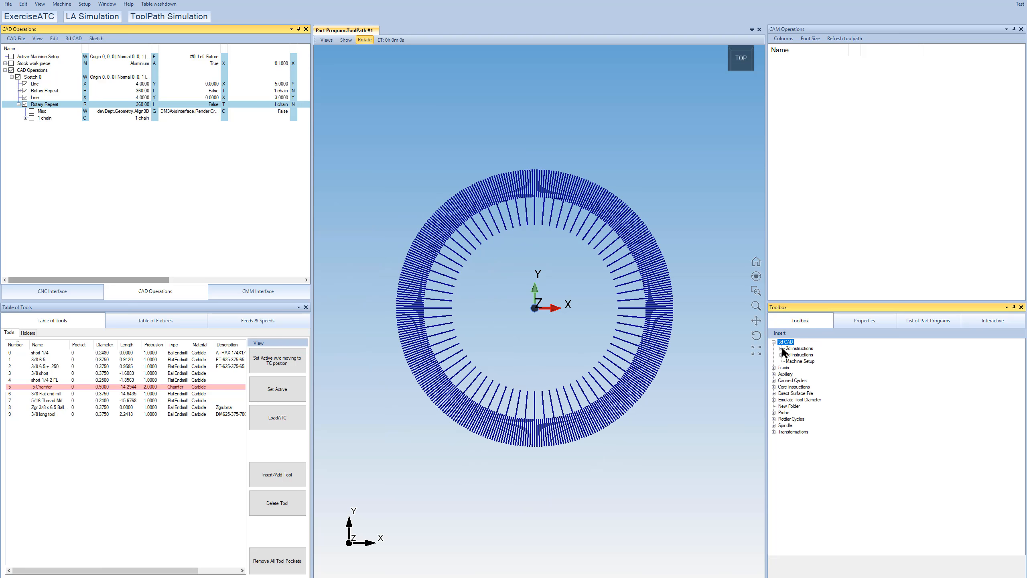
click(783, 349)
double_click(799, 400)
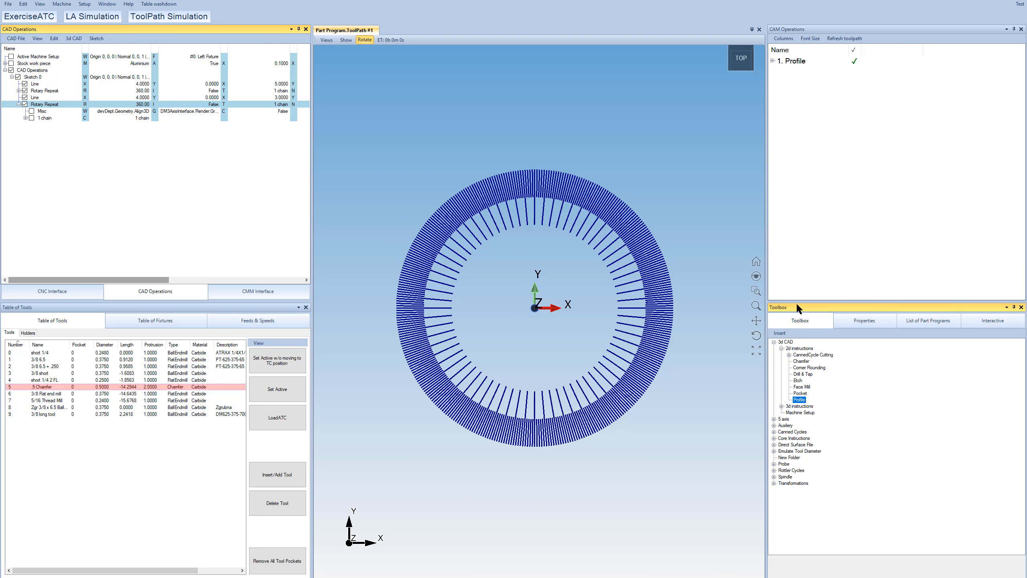
Assign all tick lines of the wheel as the Profile's chains to machine, using box selection and No offset tool compensation
click(773, 61)
click(902, 118)
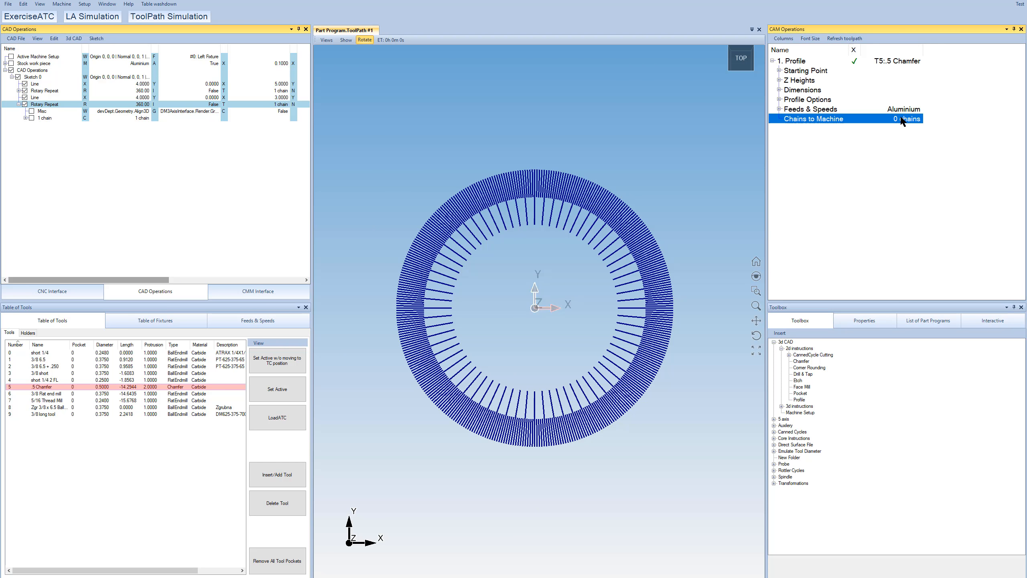
click(133, 147)
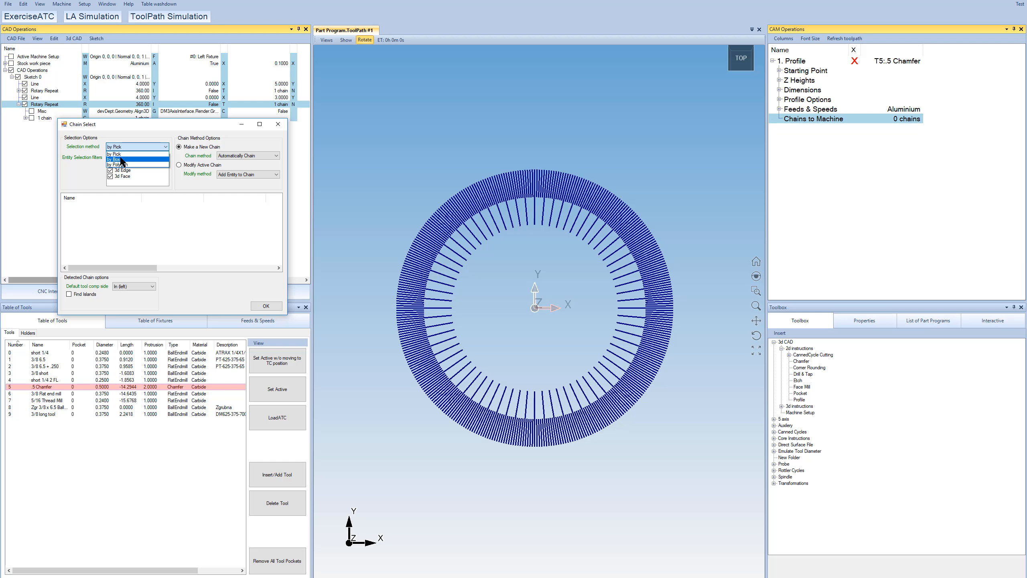
click(121, 159)
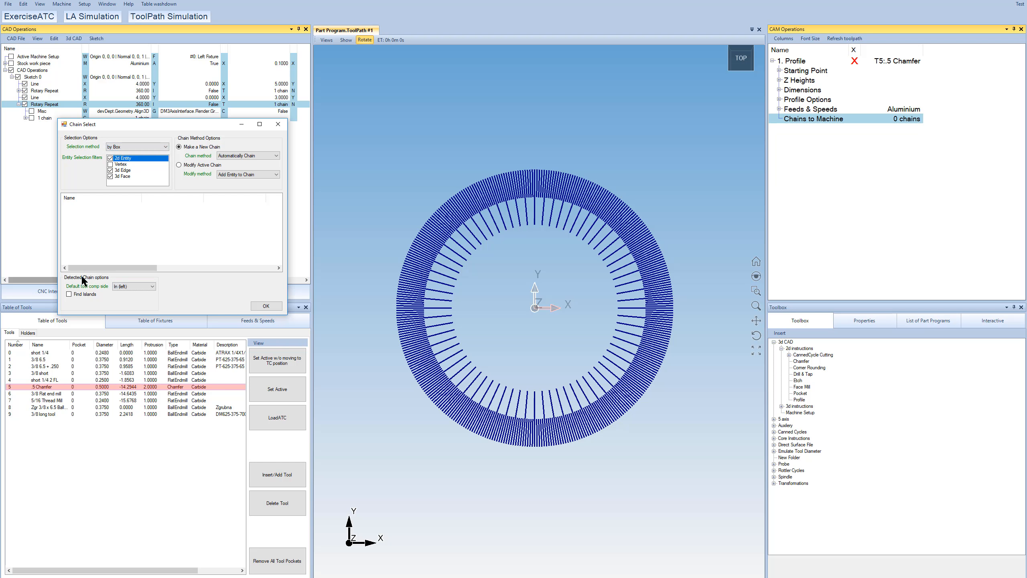
click(128, 287)
drag(367, 135, 698, 481)
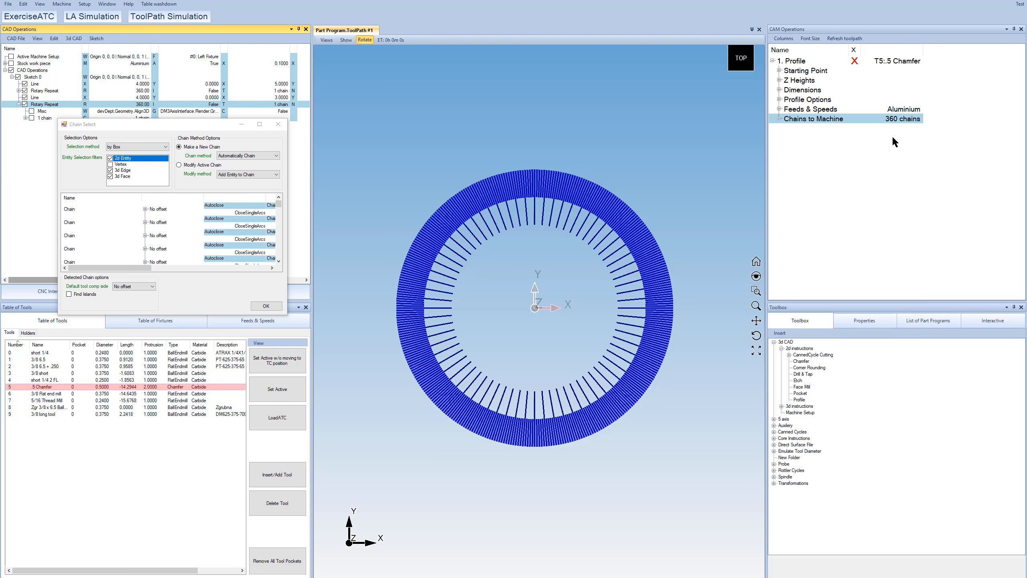
scroll(612, 299, up, 5)
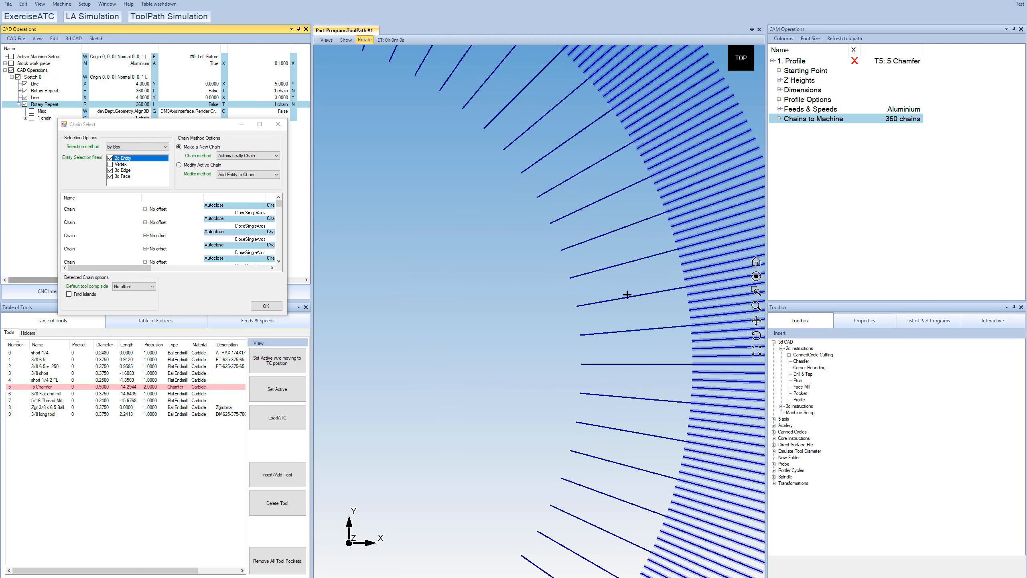
scroll(582, 308, down, 2)
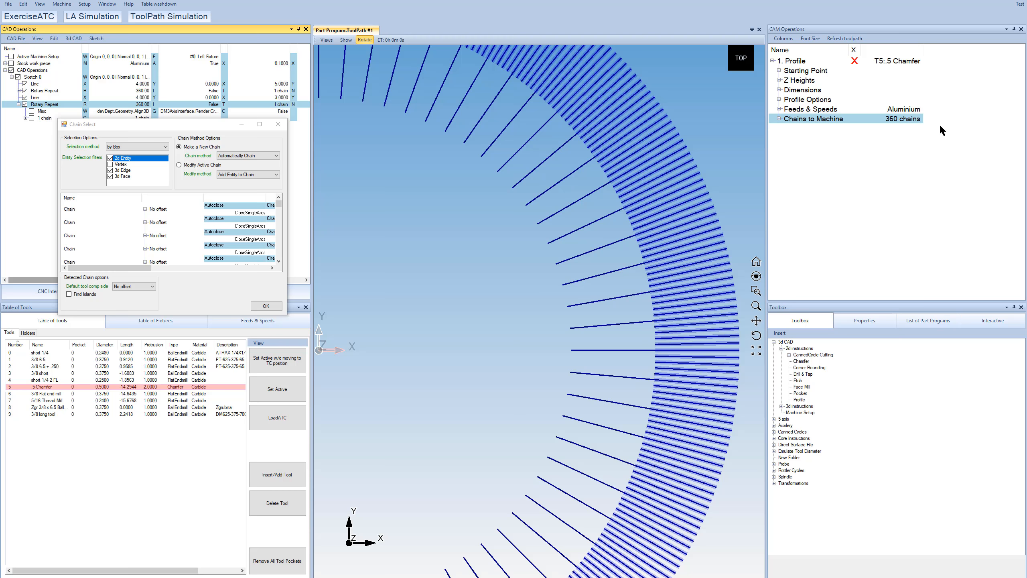
click(278, 306)
click(856, 191)
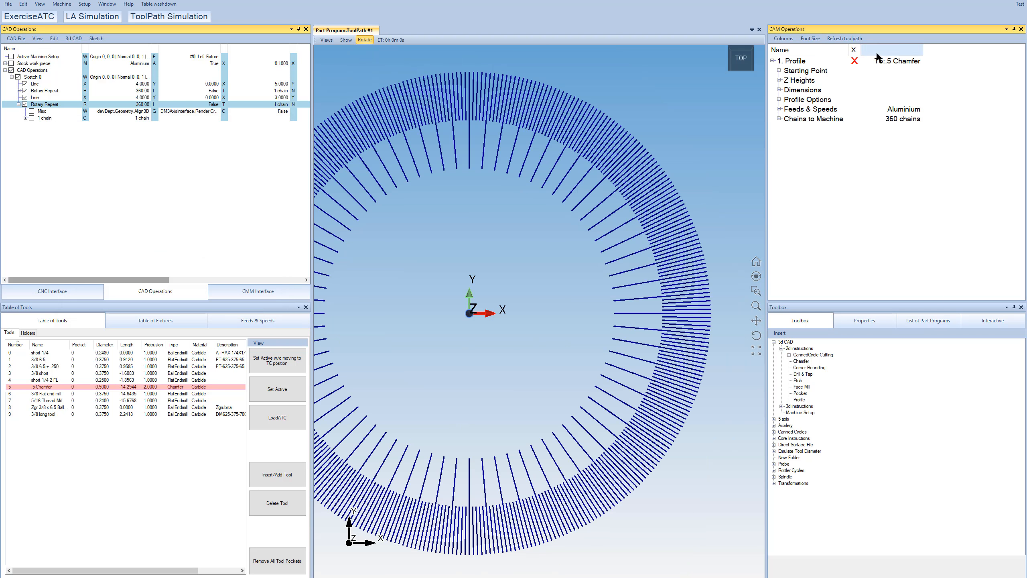
Enable the Profile operation so that its toolpath is generated
click(854, 61)
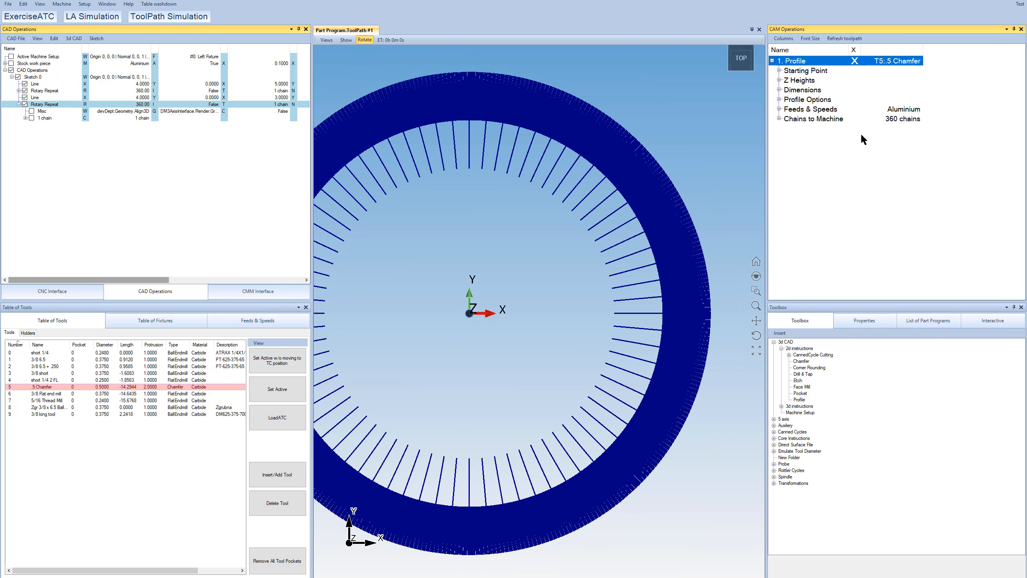
click(925, 236)
click(855, 61)
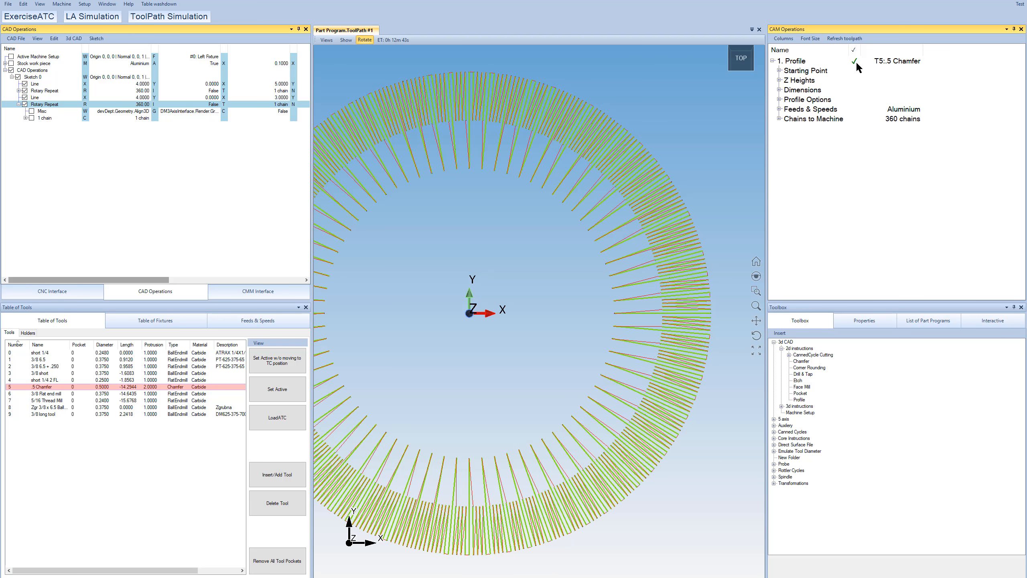
Examine the plunge, cutting and retract moves of the Profile toolpath along the tick lines in 3D
drag(476, 325, 582, 321)
scroll(641, 395, up, 7)
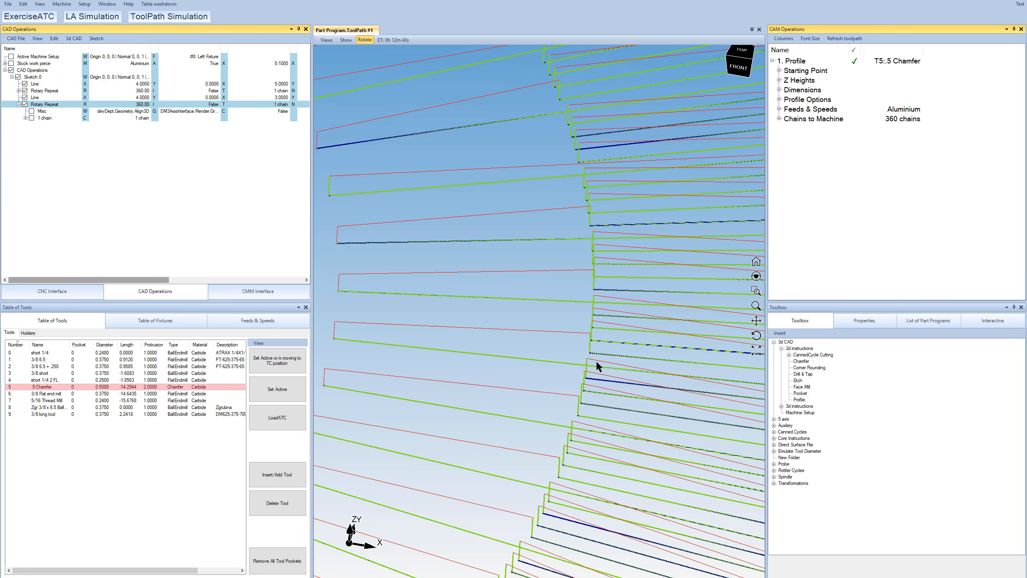
drag(595, 359, 569, 366)
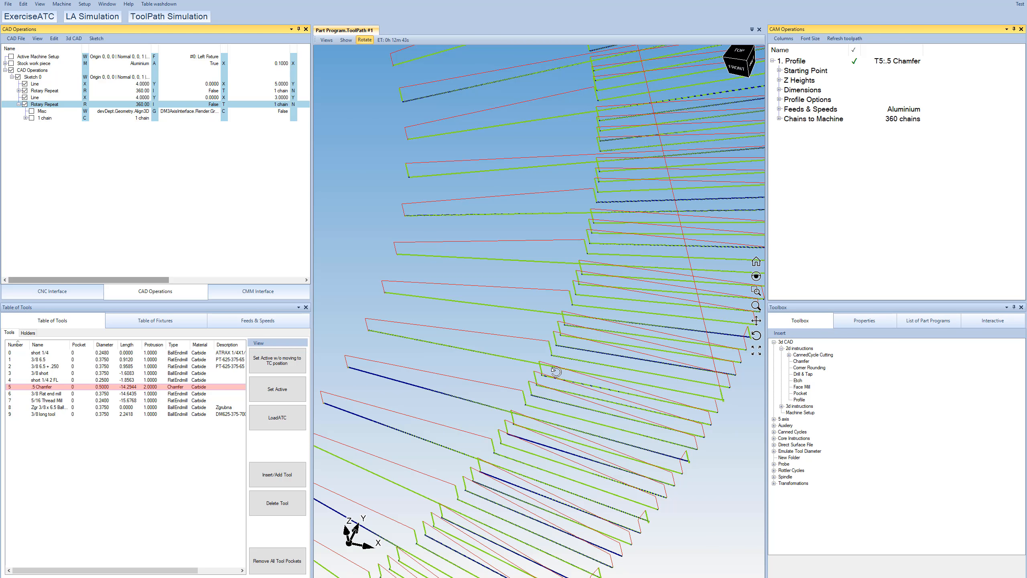
drag(556, 372, 555, 375)
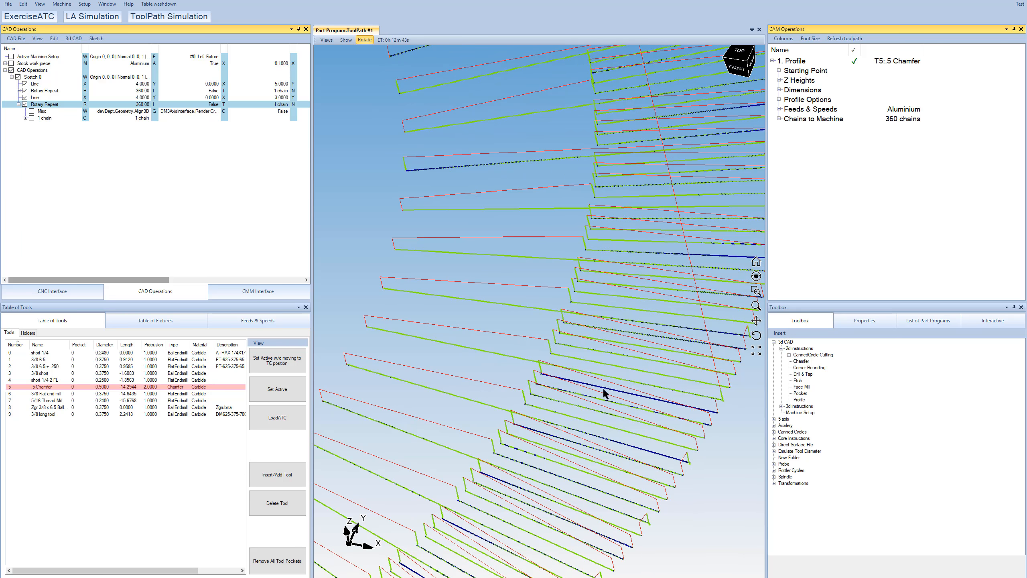
scroll(589, 396, up, 6)
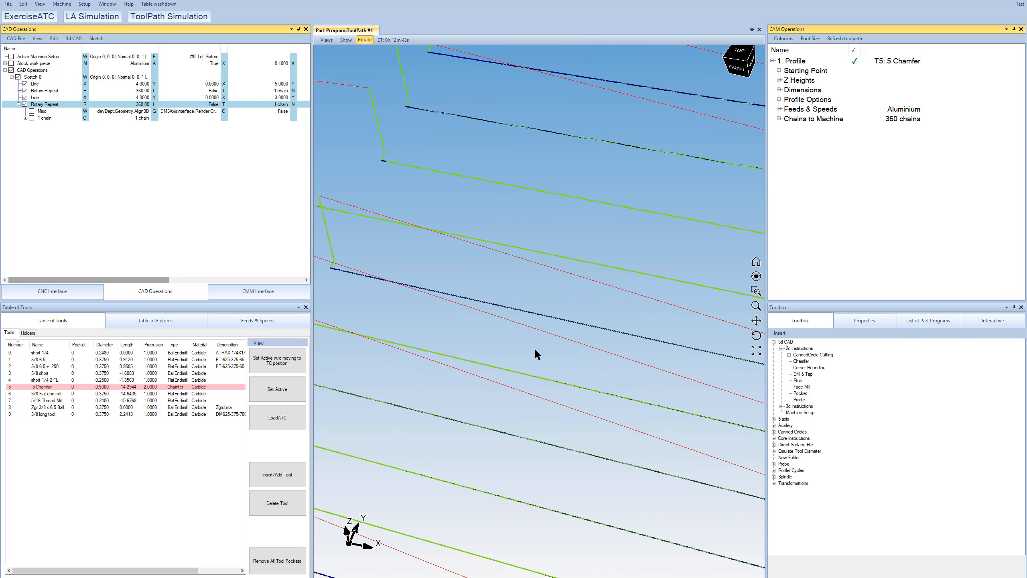
scroll(536, 352, down, 5)
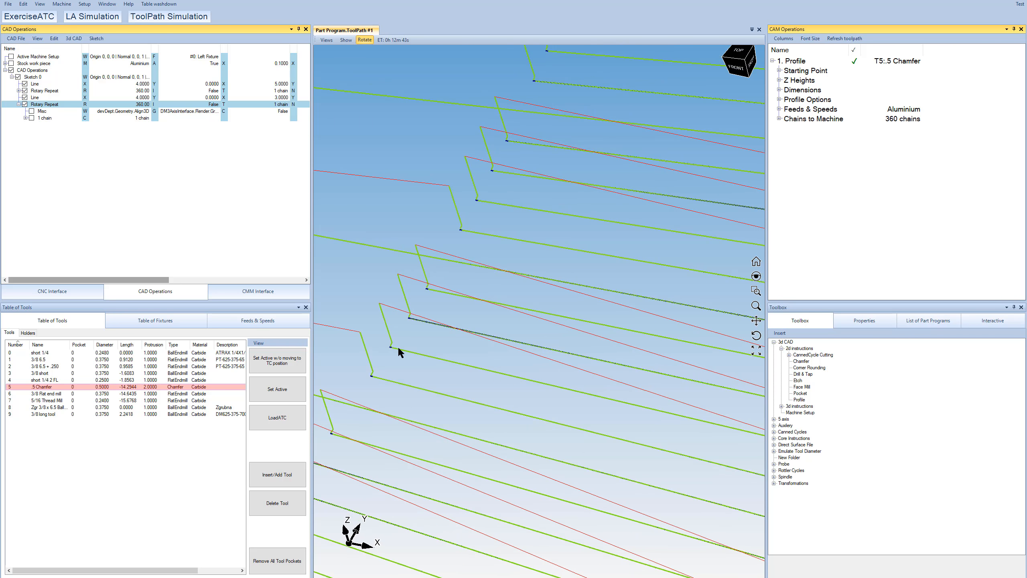
Set the Profile operation's lead-in type to PlungeDown and re-enable the operation to regenerate its toolpath
scroll(398, 345, up, 6)
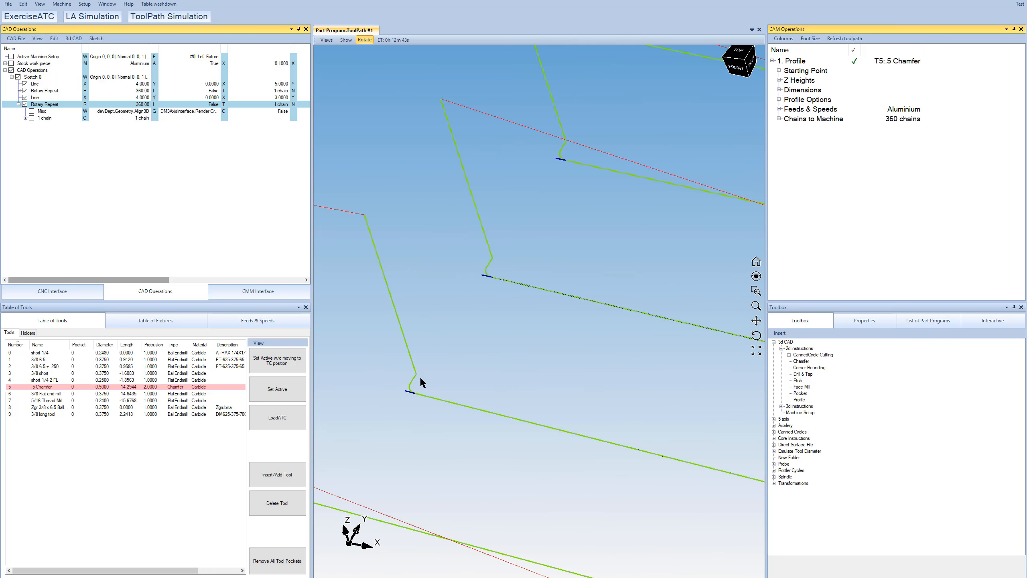
drag(420, 376, 412, 391)
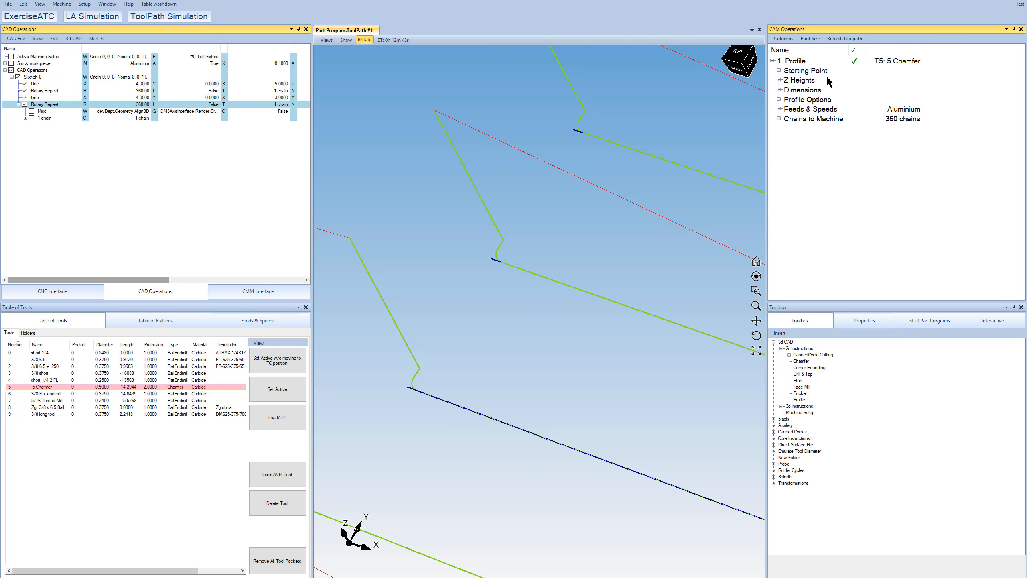
click(780, 100)
click(908, 122)
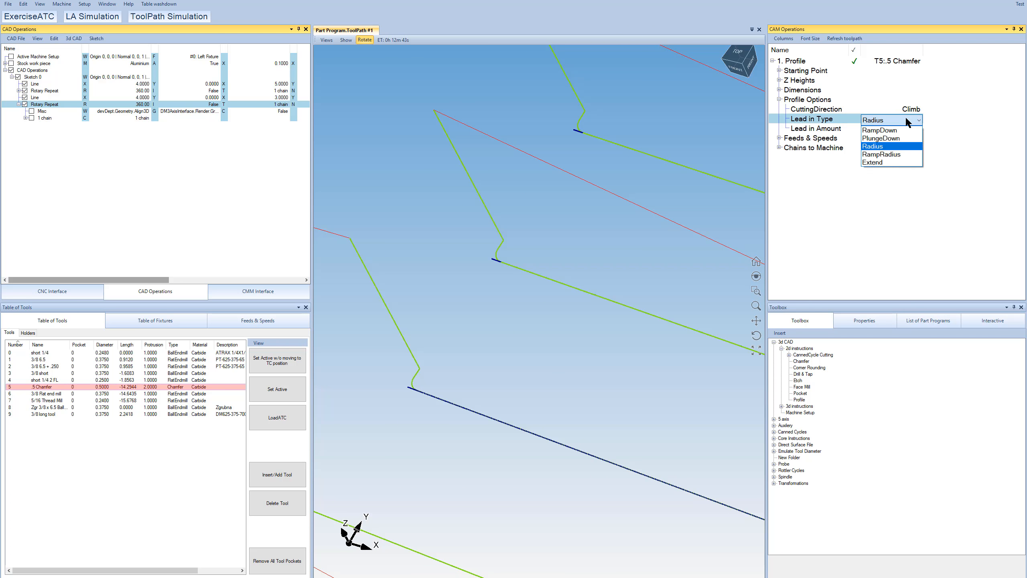
click(894, 145)
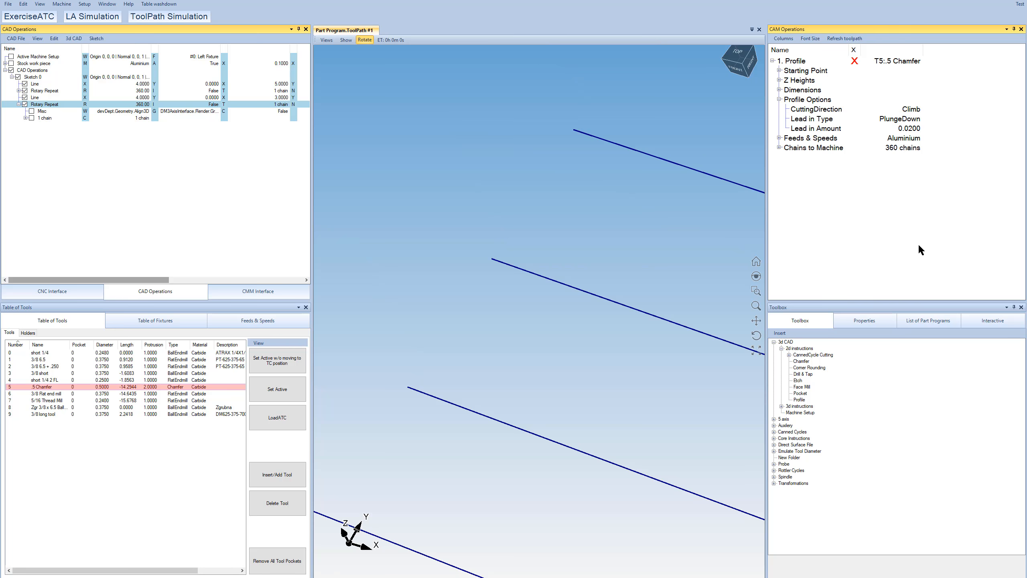
click(854, 61)
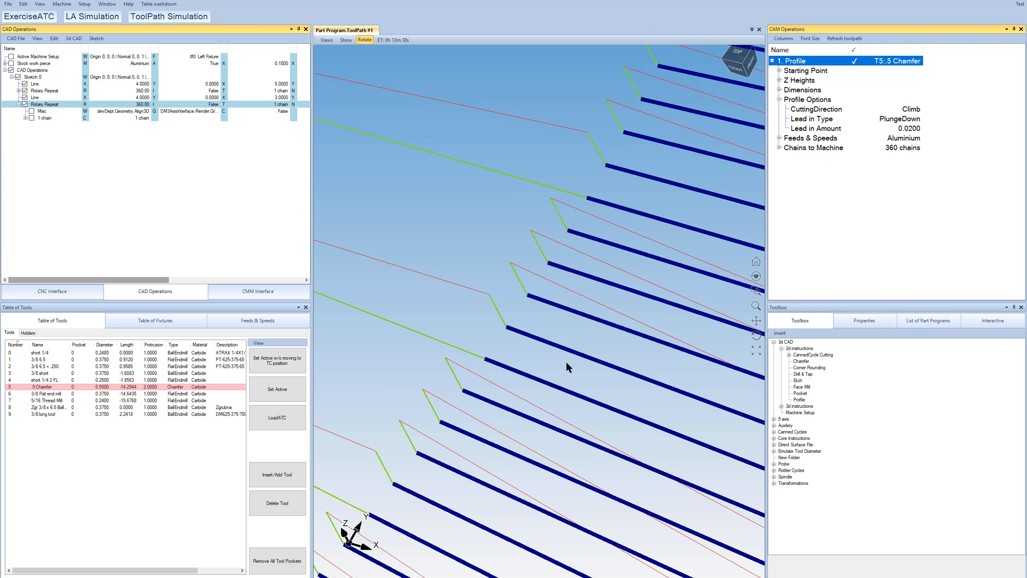
Examine the regenerated Profile toolpath's lead-ins at the tick ends and its cutting and retract moves around the whole wheel
scroll(435, 395, up, 5)
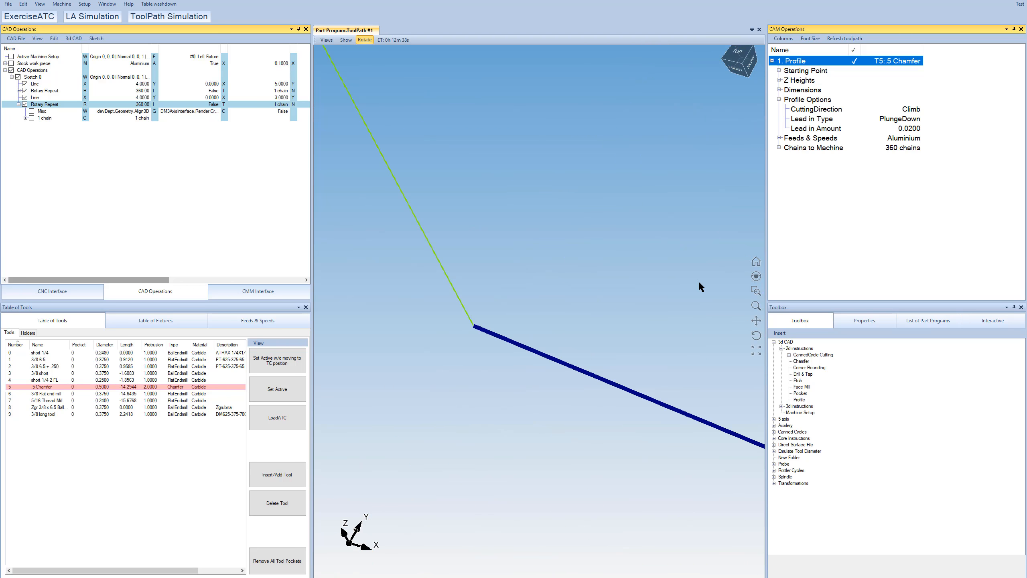
click(494, 355)
scroll(525, 355, down, 5)
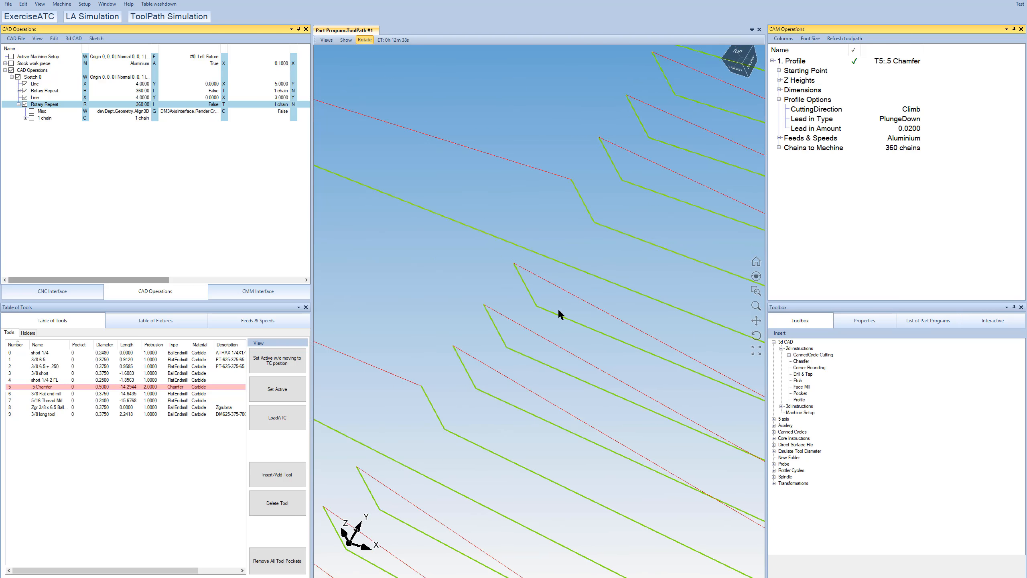
scroll(563, 331, down, 5)
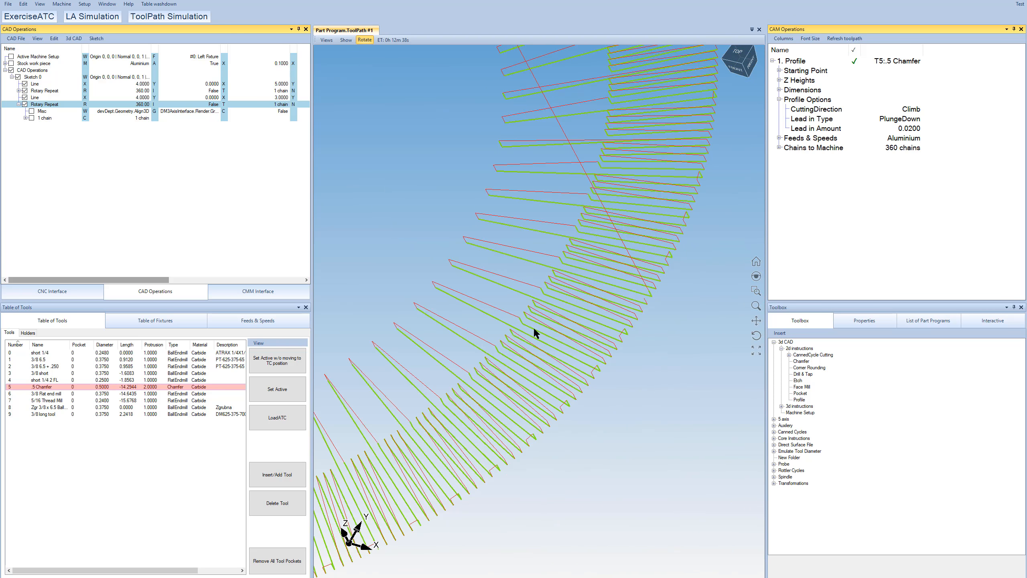
middle_drag(532, 328, 552, 333)
scroll(499, 289, up, 3)
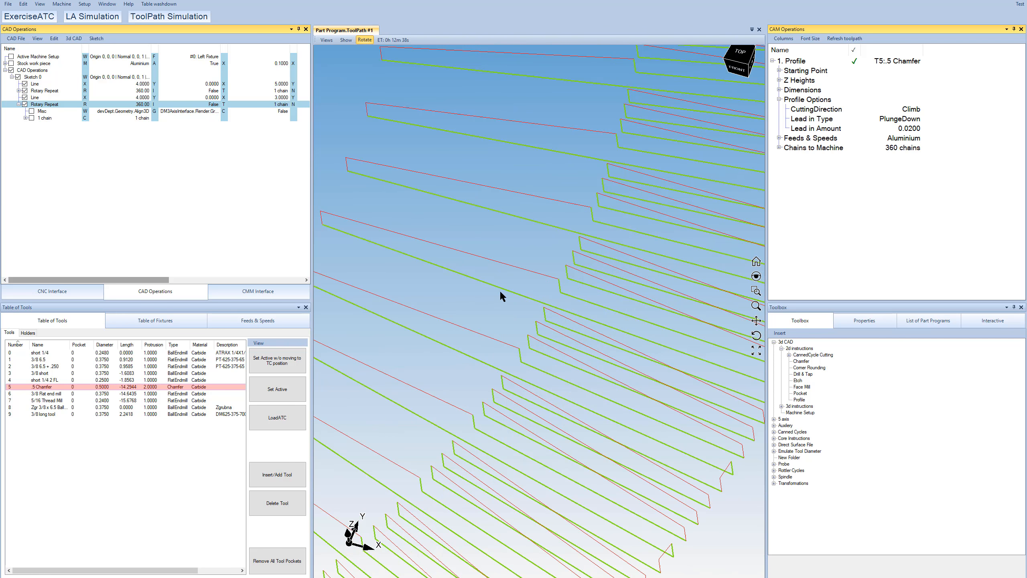
middle_drag(567, 248, 543, 254)
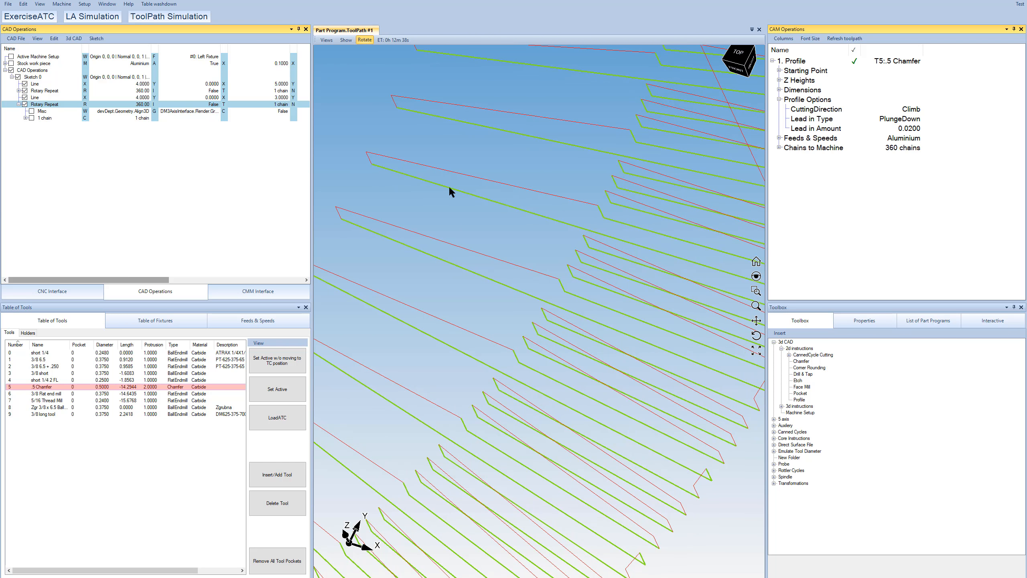
scroll(734, 277, down, 5)
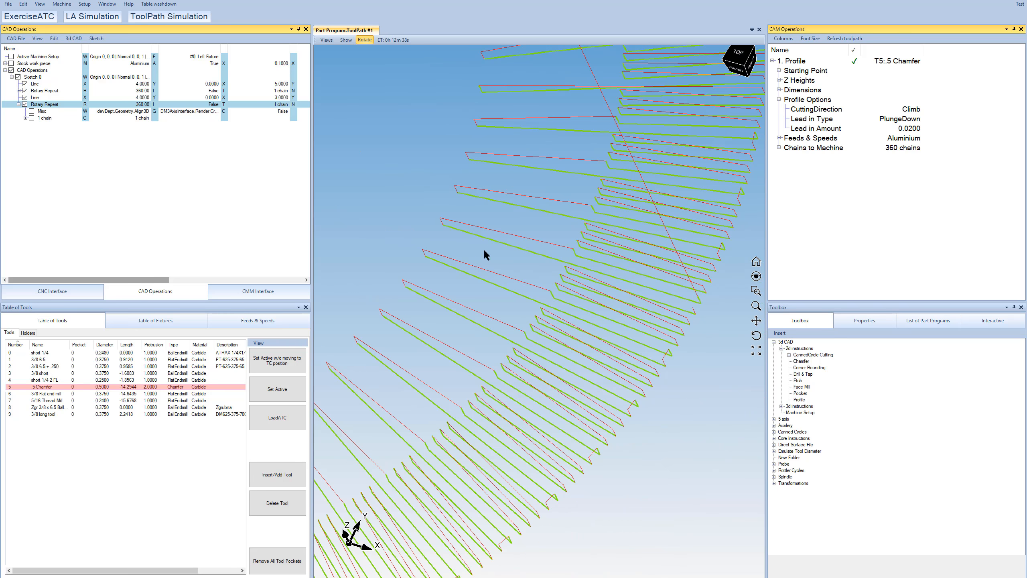
scroll(452, 204, up, 4)
scroll(445, 229, up, 2)
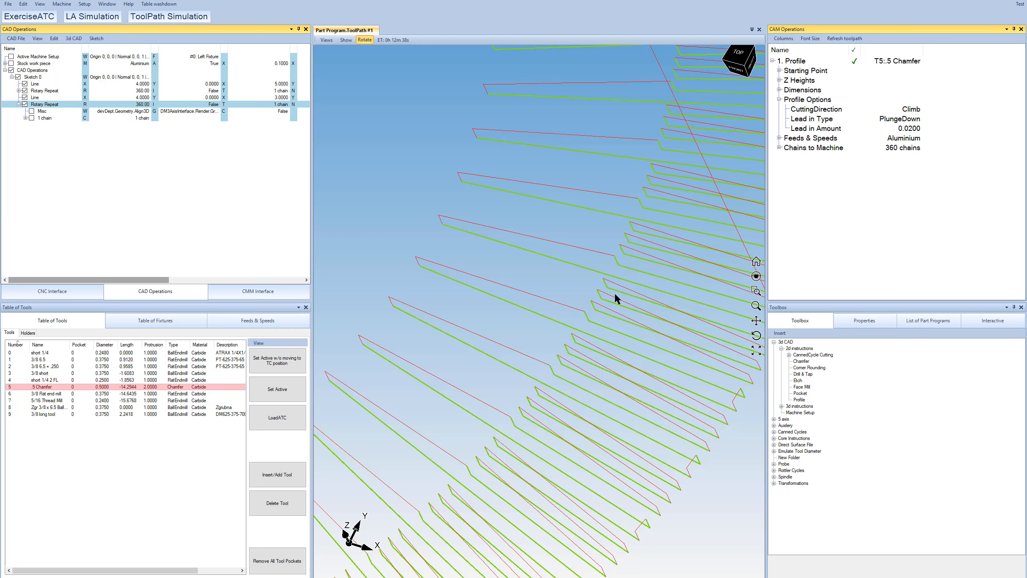
scroll(615, 292, down, 4)
scroll(671, 318, up, 4)
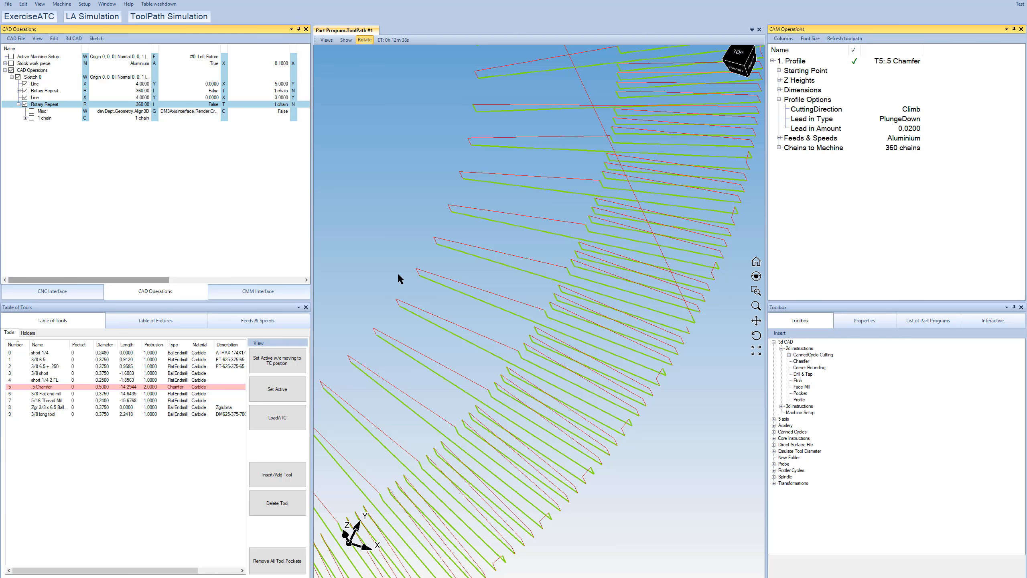
scroll(500, 287, down, 6)
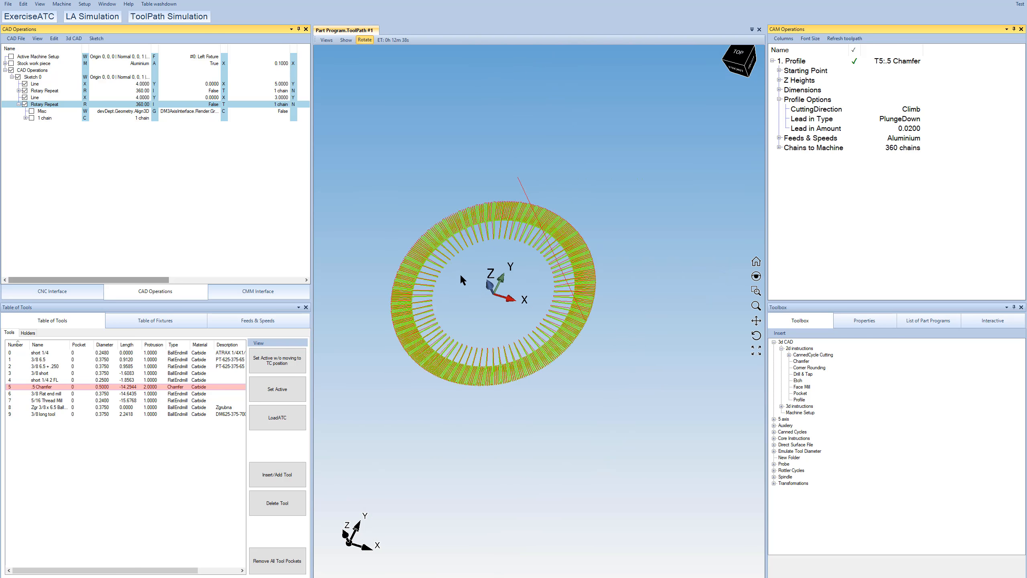
scroll(481, 292, up, 4)
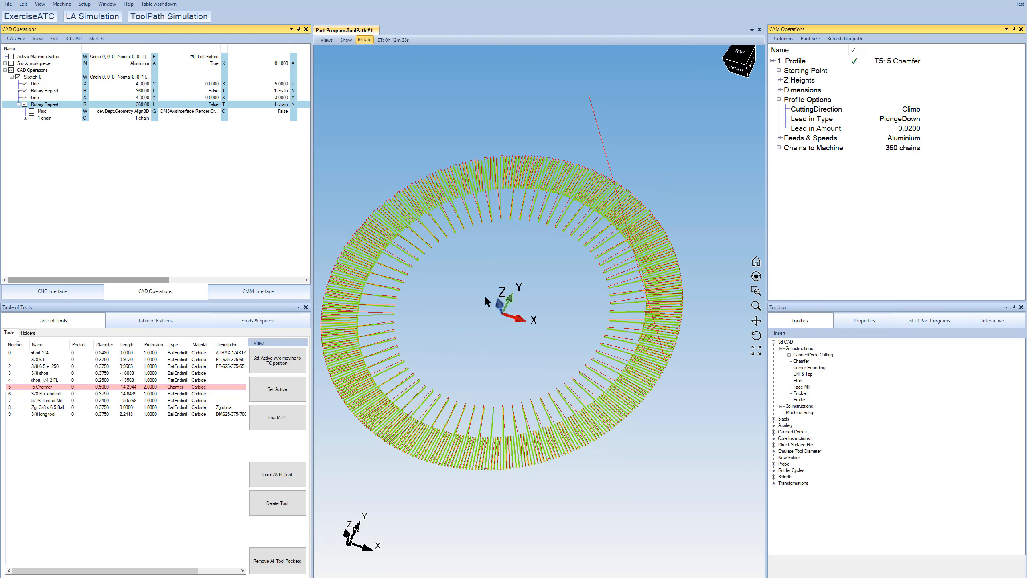
middle_drag(464, 311, 465, 316)
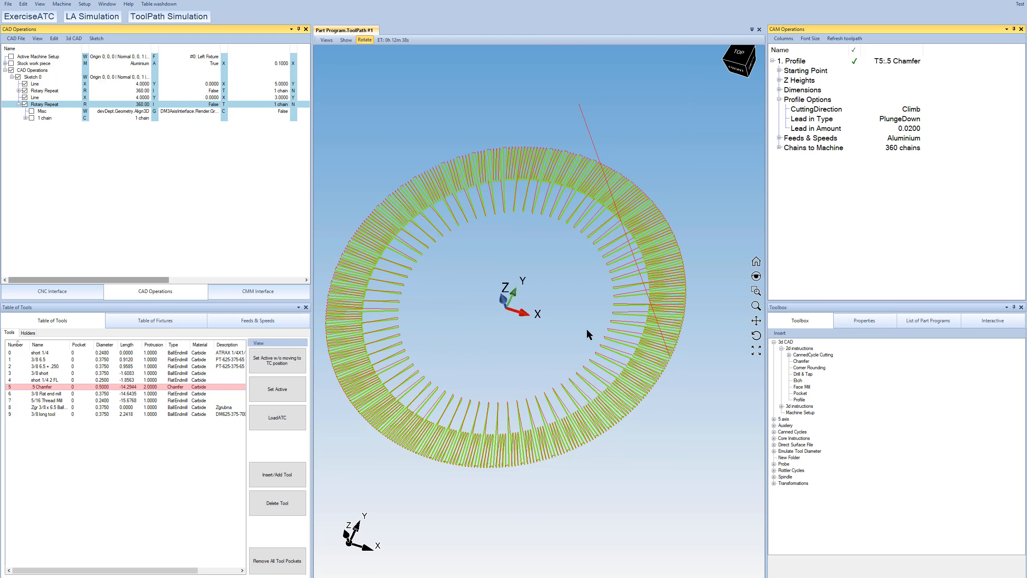